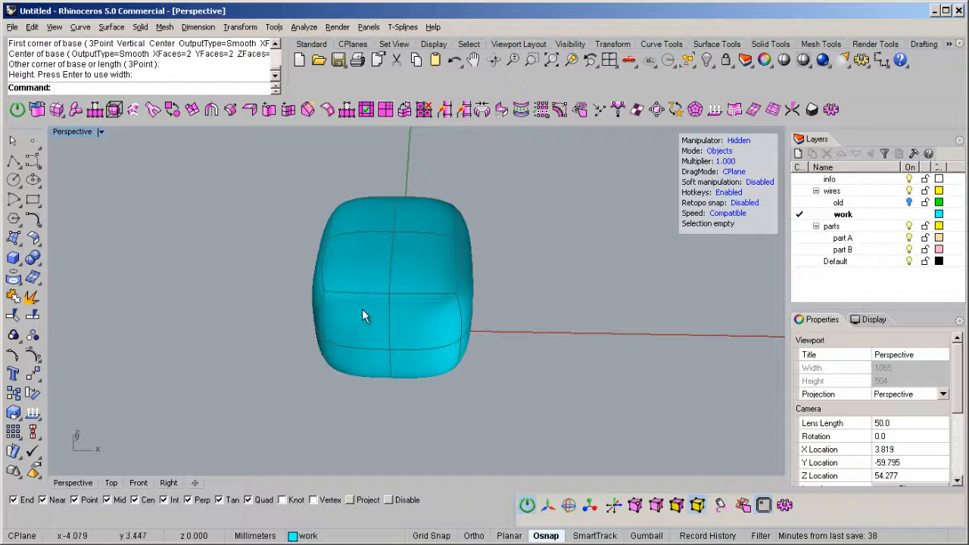
Switch the smooth T-spline box to its faceted box display and select the mesh.
{"action": "key", "text": "Tab"}
{"action": "right_click_drag", "start_coordinate": [380, 312], "coordinate": [413, 308]}
{"action": "left_click", "coordinate": [432, 293]}
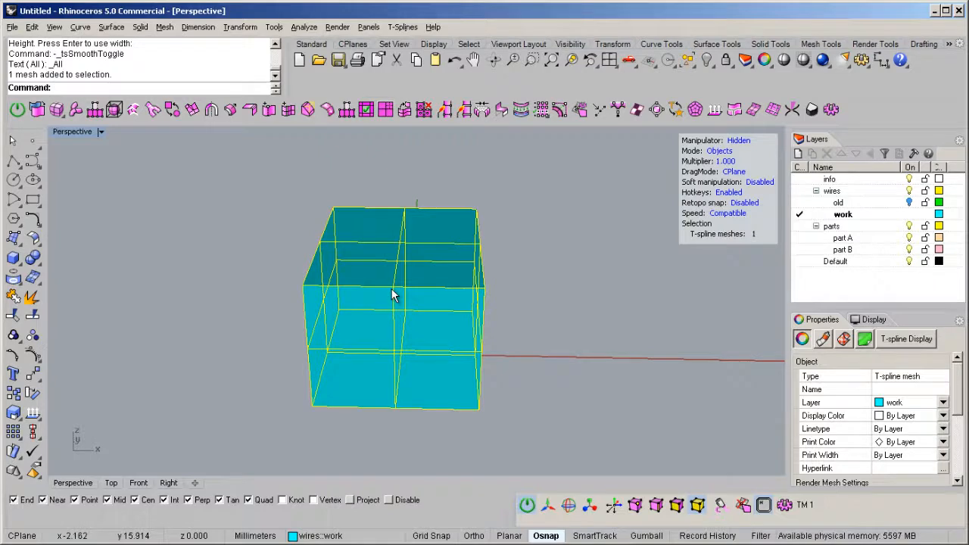
Discover axial symmetry on the selected mesh, using the lengthwise centre edge on its top as the axial boundary.
{"action": "left_click", "coordinate": [211, 111]}
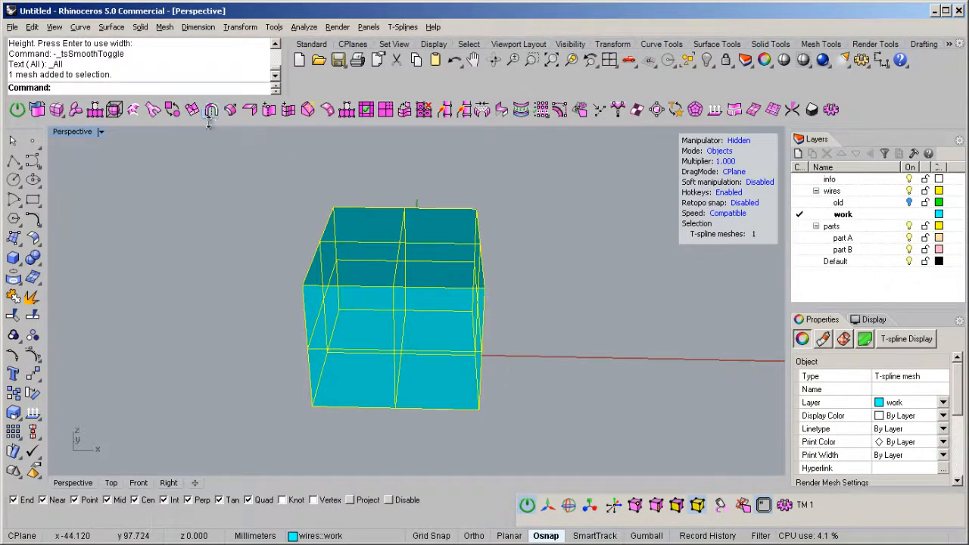
{"action": "left_click", "coordinate": [213, 112]}
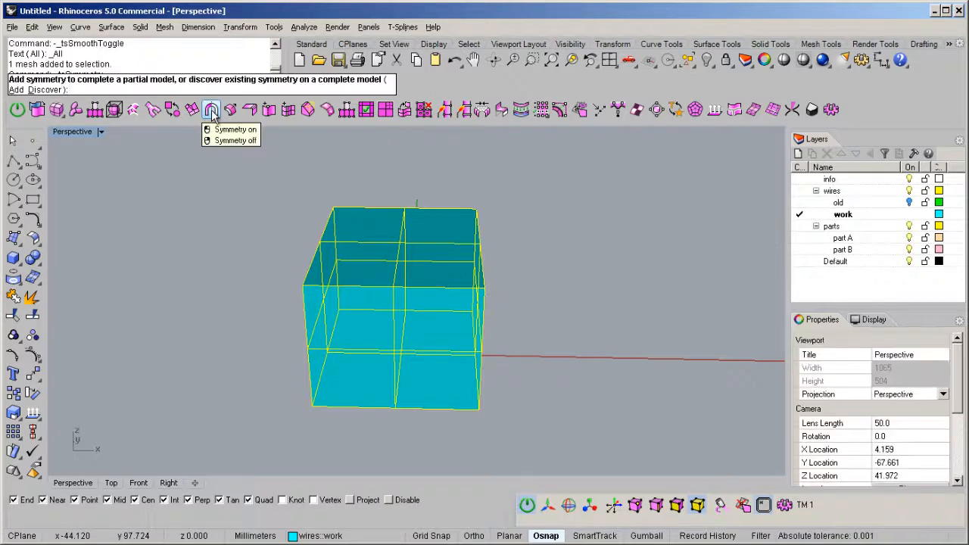
{"action": "right_click_drag", "start_coordinate": [548, 345], "coordinate": [492, 254]}
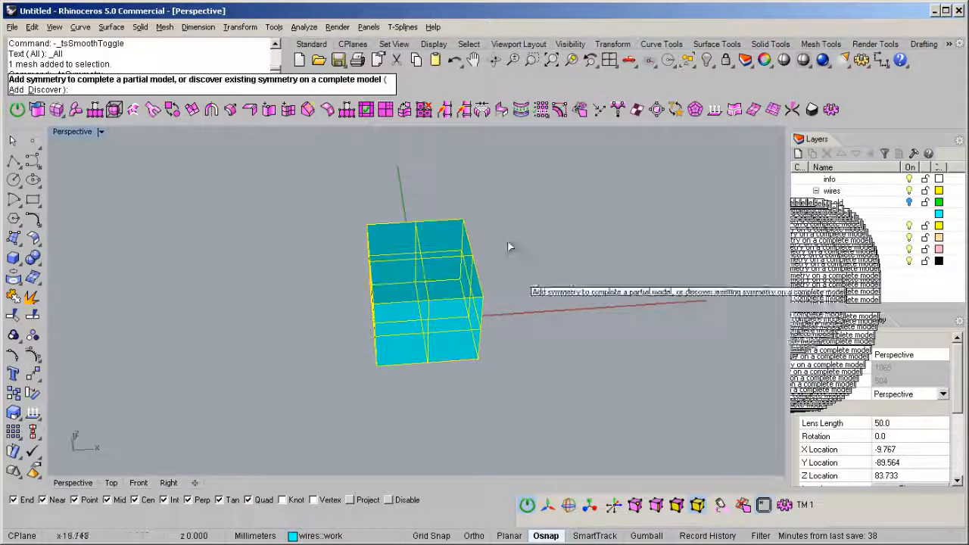
{"action": "right_click_drag", "start_coordinate": [492, 217], "coordinate": [444, 311]}
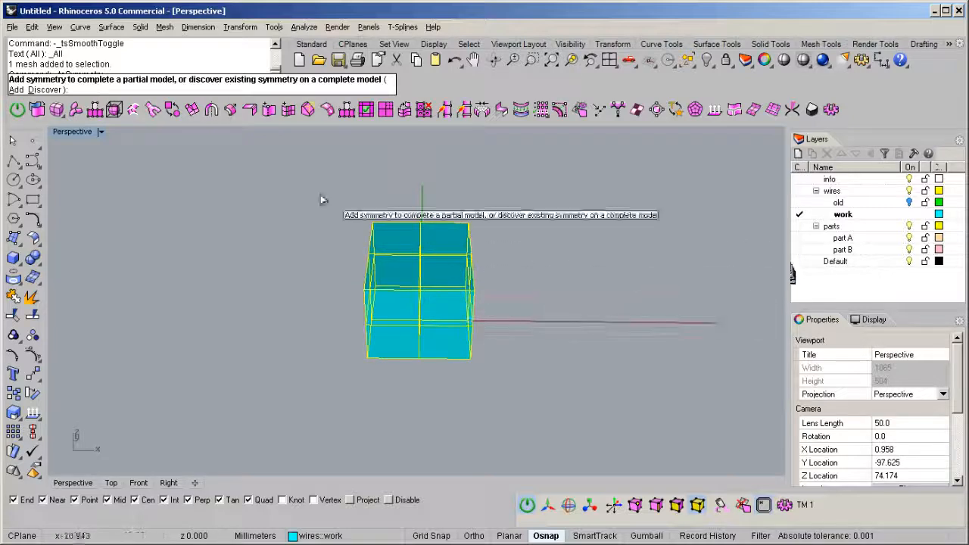
{"action": "right_click_drag", "start_coordinate": [421, 361], "coordinate": [469, 340]}
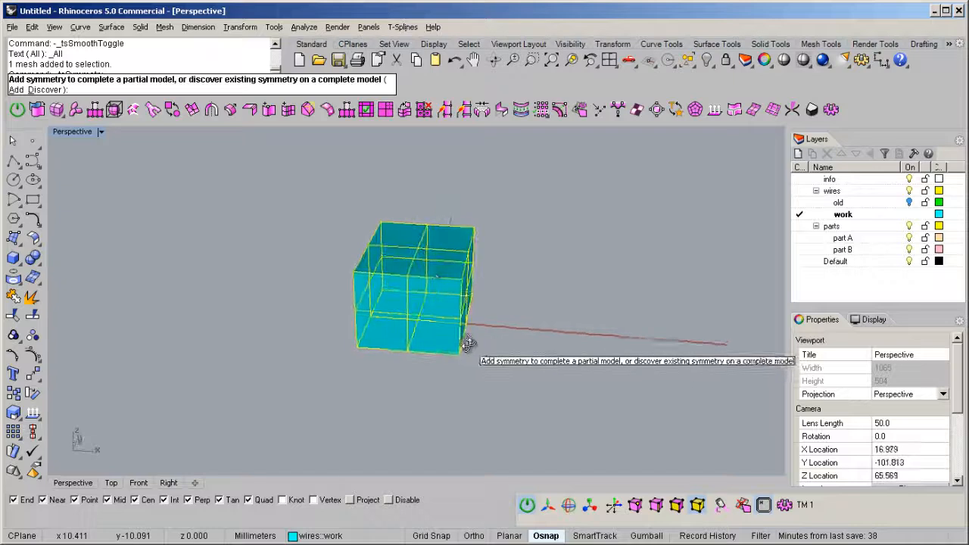
{"action": "right_click_drag", "start_coordinate": [379, 305], "coordinate": [372, 201]}
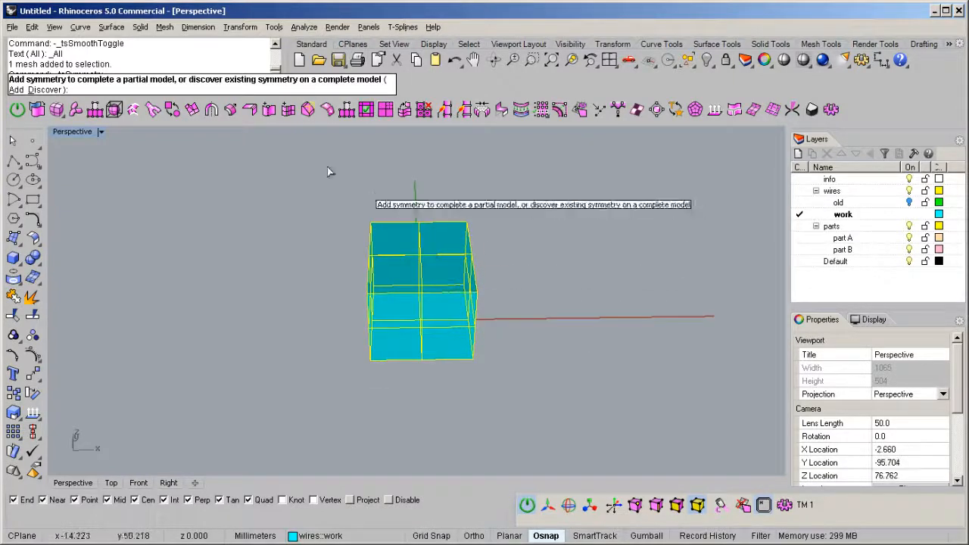
{"action": "left_click", "coordinate": [46, 90]}
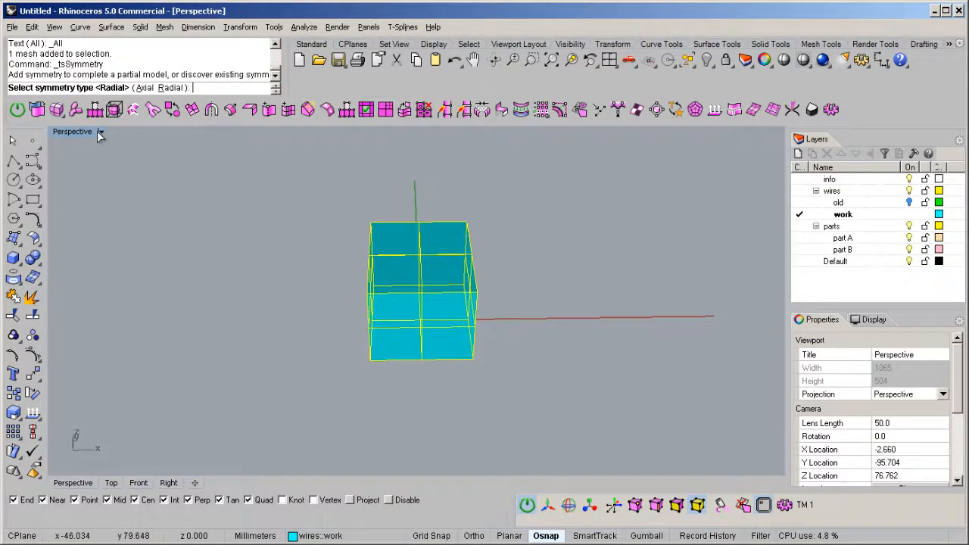
{"action": "right_click_drag", "start_coordinate": [447, 243], "coordinate": [484, 285]}
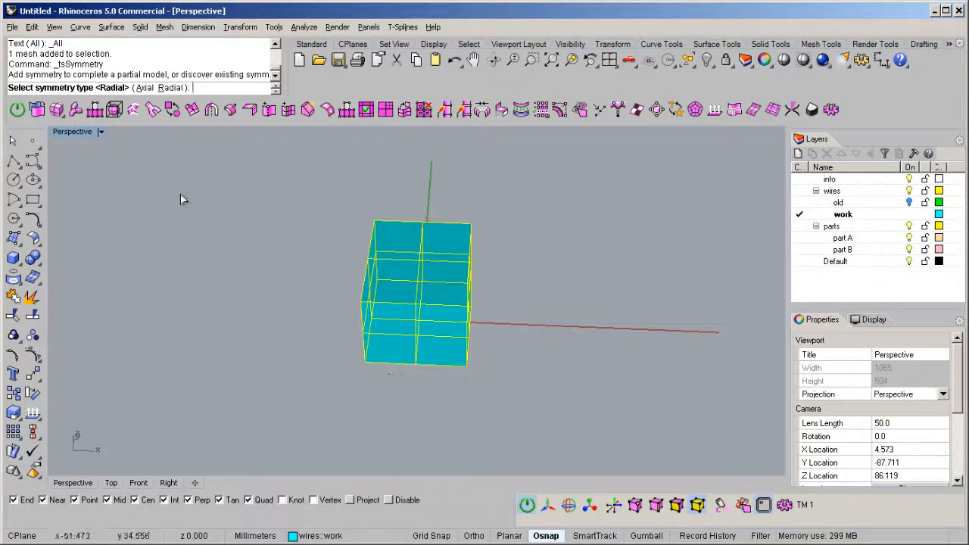
{"action": "left_click", "coordinate": [144, 88]}
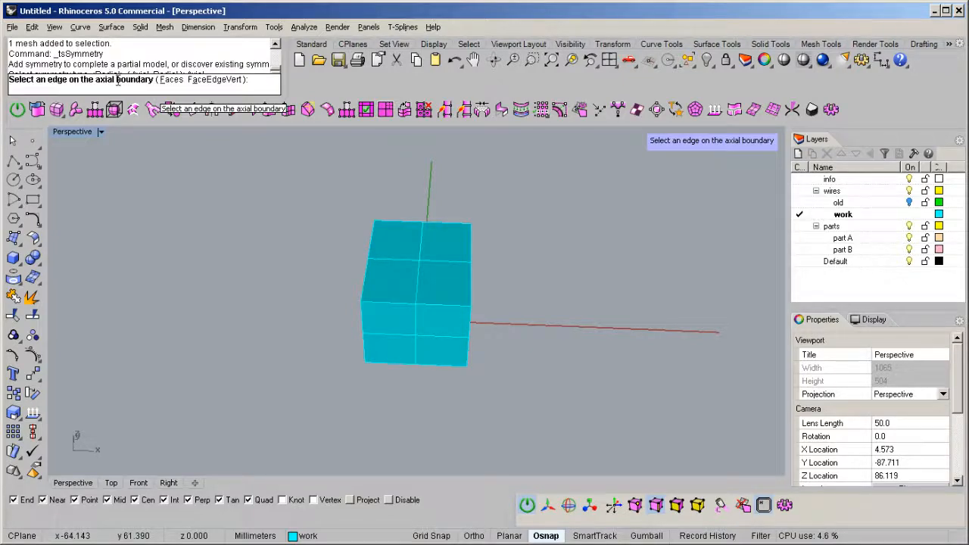
{"action": "left_click", "coordinate": [418, 279]}
Select the three vertices along the box's upper right edge and move them inward to narrow the top.
{"action": "right_click_drag", "start_coordinate": [544, 335], "coordinate": [506, 310]}
{"action": "scroll", "coordinate": [434, 276], "scroll_direction": "up", "scroll_amount": 7}
{"action": "right_click_drag", "start_coordinate": [434, 283], "coordinate": [478, 336]}
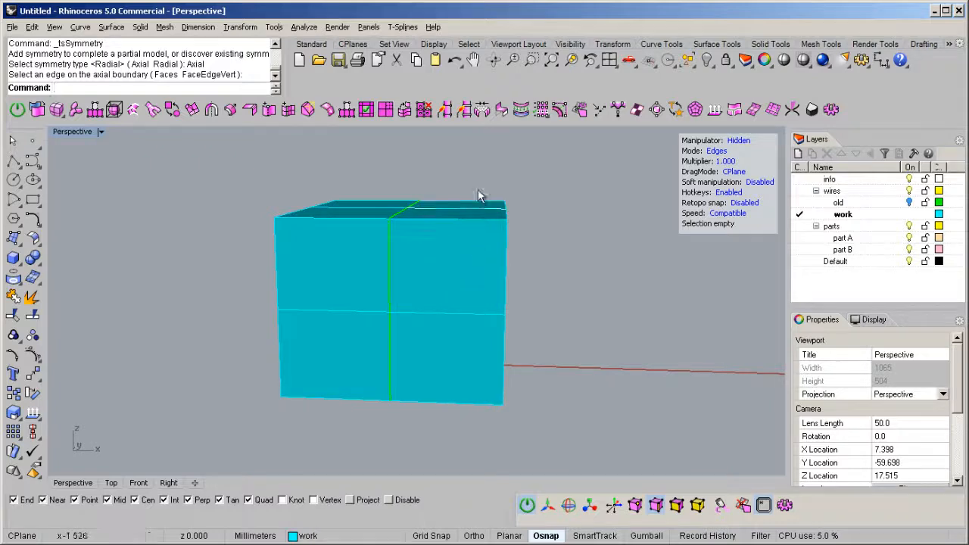
{"action": "left_click_drag", "start_coordinate": [477, 171], "coordinate": [527, 244]}
{"action": "key", "text": "w"}
{"action": "right_click_drag", "start_coordinate": [527, 244], "coordinate": [383, 424]}
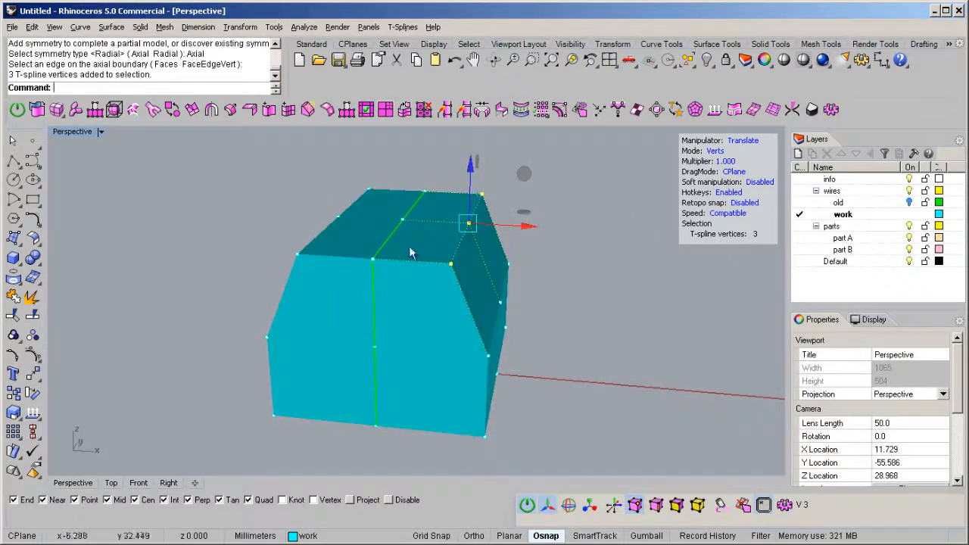
Select the two lower vertices at the front right corner and pull them forward, away from the body.
{"action": "scroll", "coordinate": [427, 203], "scroll_direction": "down", "scroll_amount": 2}
{"action": "right_click_drag", "start_coordinate": [479, 322], "coordinate": [417, 411]}
{"action": "left_click_drag", "start_coordinate": [417, 411], "coordinate": [450, 341]}
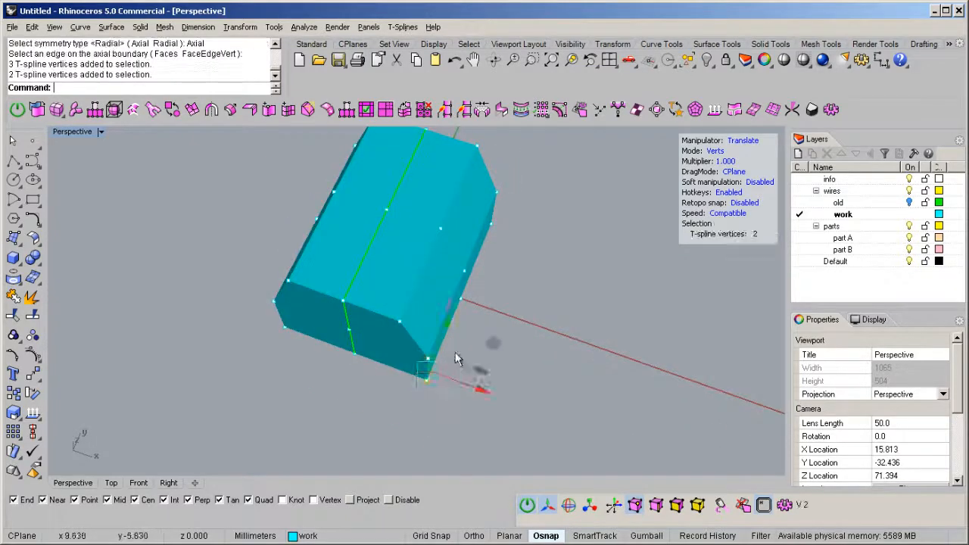
{"action": "right_click_drag", "start_coordinate": [450, 340], "coordinate": [450, 367]}
{"action": "left_click_drag", "start_coordinate": [491, 362], "coordinate": [502, 413]}
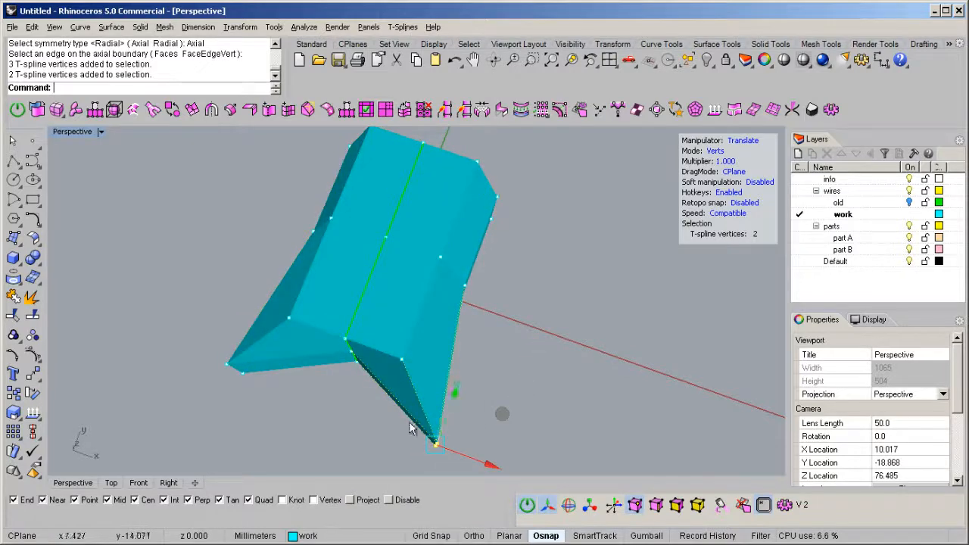
Select the two lower front vertices on the symmetry line and pull them forward into a pointed nose.
{"action": "right_click_drag", "start_coordinate": [419, 428], "coordinate": [334, 374]}
{"action": "left_click_drag", "start_coordinate": [334, 374], "coordinate": [366, 285]}
{"action": "right_click_drag", "start_coordinate": [365, 285], "coordinate": [278, 362]}
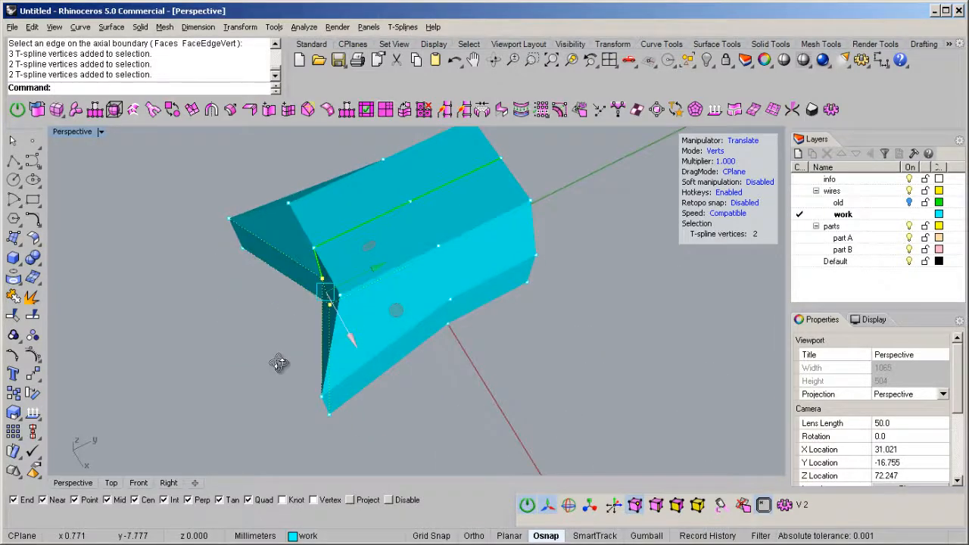
{"action": "left_click_drag", "start_coordinate": [378, 271], "coordinate": [272, 323]}
Preview the whole shape in smooth display and return to the faceted box display.
{"action": "scroll", "coordinate": [349, 278], "scroll_direction": "down", "scroll_amount": 4}
{"action": "right_click_drag", "start_coordinate": [349, 279], "coordinate": [405, 255]}
{"action": "scroll", "coordinate": [401, 240], "scroll_direction": "up", "scroll_amount": 3}
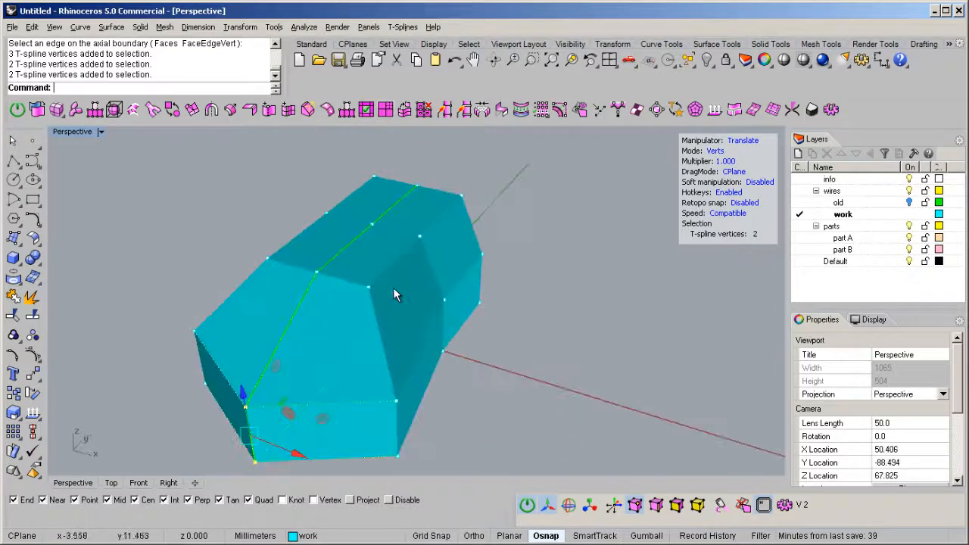
{"action": "key", "text": "Tab"}
{"action": "right_click_drag", "start_coordinate": [456, 337], "coordinate": [508, 254]}
{"action": "key", "text": "Tab"}
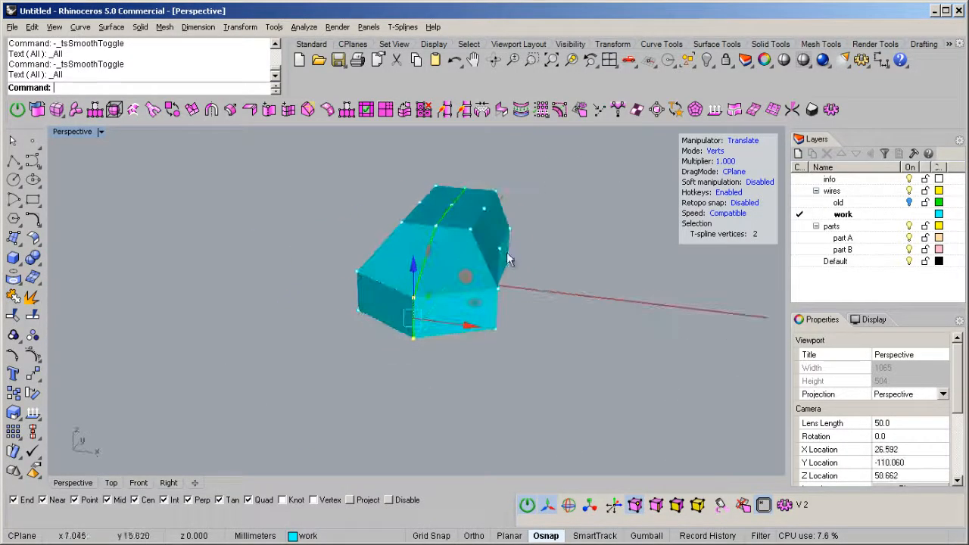
Clear the vertex selection, select the whole mesh and turn its symmetry off.
{"action": "right_click_drag", "start_coordinate": [434, 231], "coordinate": [450, 265]}
{"action": "key", "text": "Escape"}
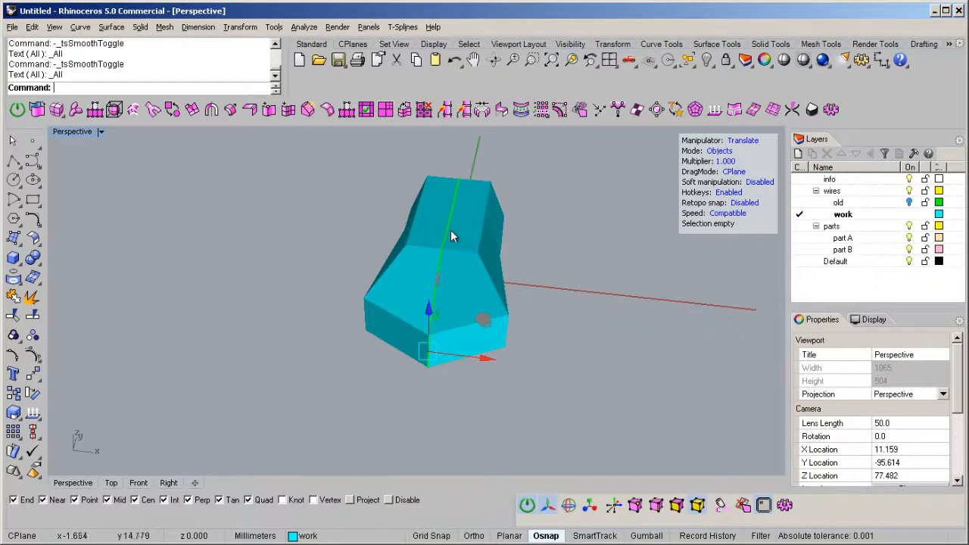
{"action": "left_click", "coordinate": [471, 221]}
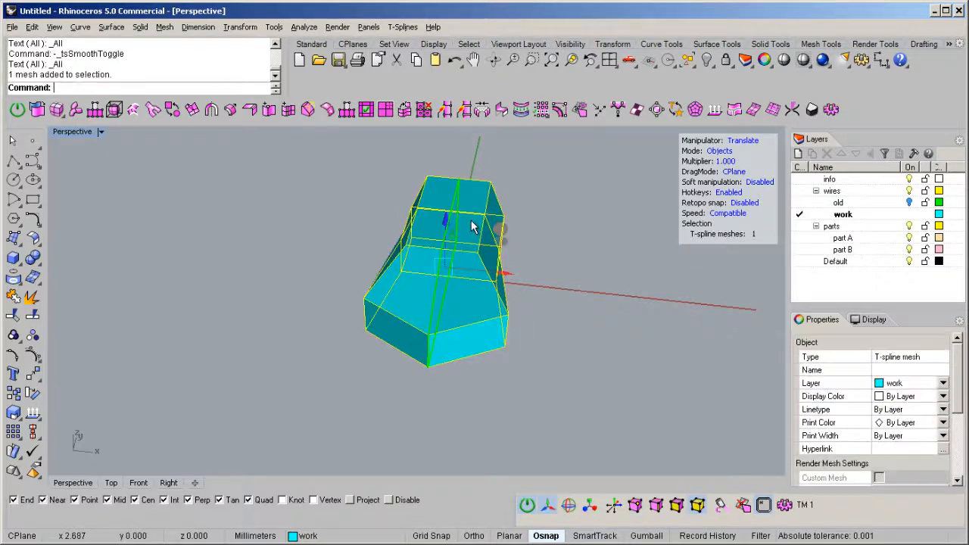
{"action": "left_click", "coordinate": [213, 112]}
{"action": "right_click_drag", "start_coordinate": [442, 294], "coordinate": [391, 326]}
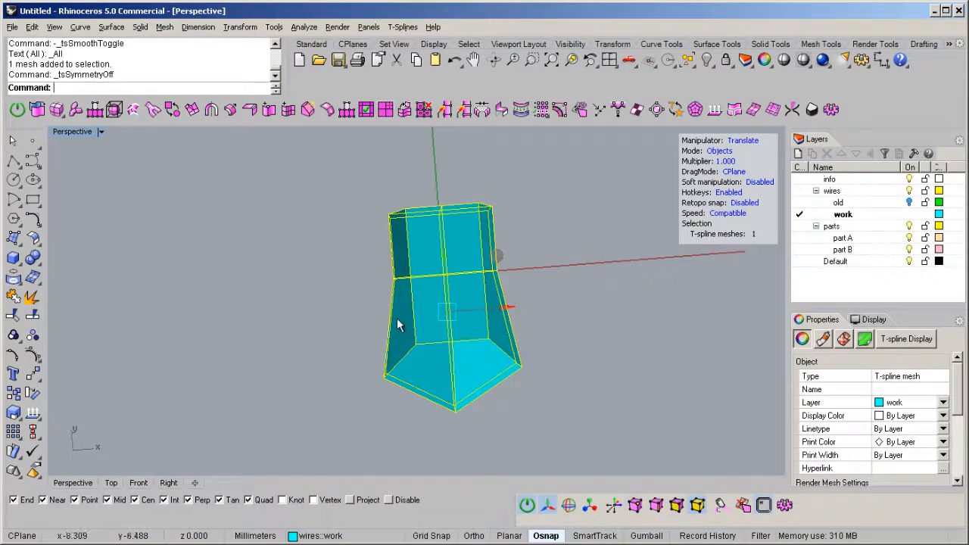
Select the two lower vertices at the front left corner and move them inward toward the centre.
{"action": "key", "text": "a"}
{"action": "right_click_drag", "start_coordinate": [393, 388], "coordinate": [355, 362]}
{"action": "left_click_drag", "start_coordinate": [390, 397], "coordinate": [390, 397]}
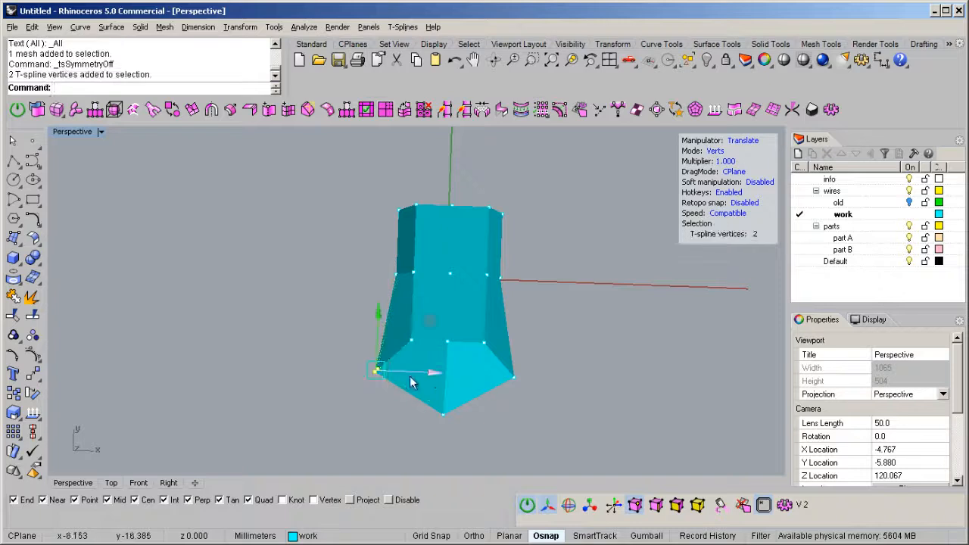
{"action": "right_click_drag", "start_coordinate": [454, 371], "coordinate": [449, 188]}
{"action": "right_click_drag", "start_coordinate": [498, 345], "coordinate": [464, 352]}
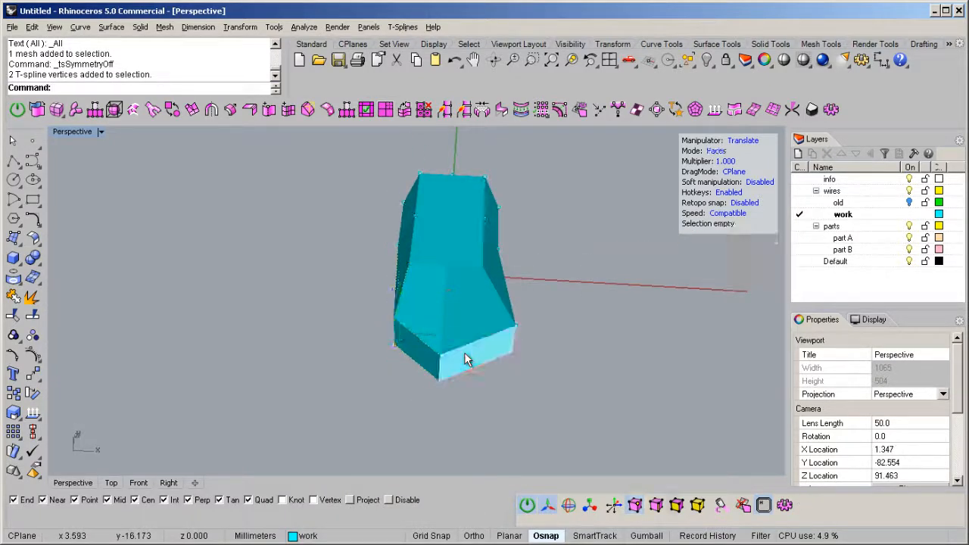
{"action": "key", "text": "d"}
{"action": "left_click", "coordinate": [470, 291]}
{"action": "key", "text": "f"}
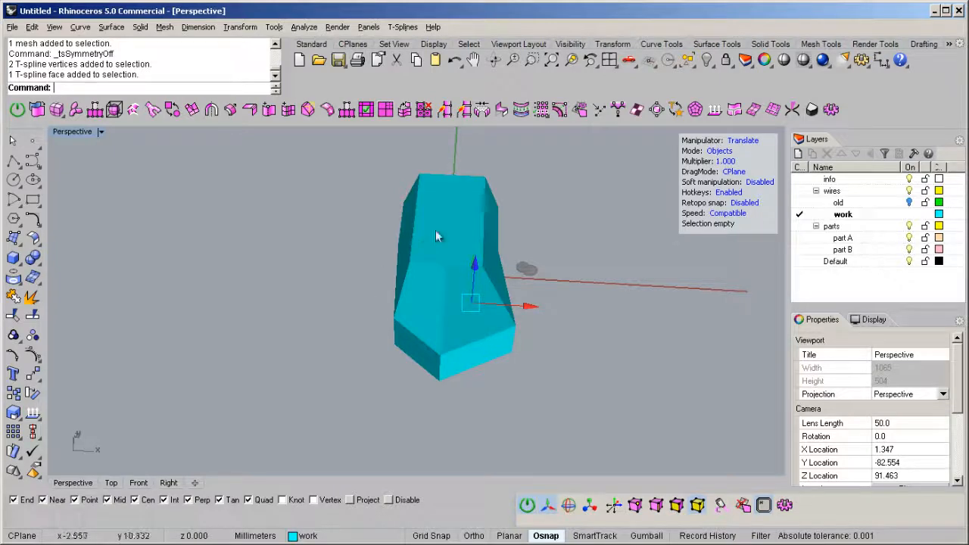
Discover axial symmetry on the uneven mesh, picking the lengthwise centre edge on the sloping front as the axial boundary.
{"action": "left_click", "coordinate": [435, 232]}
{"action": "left_click", "coordinate": [211, 109]}
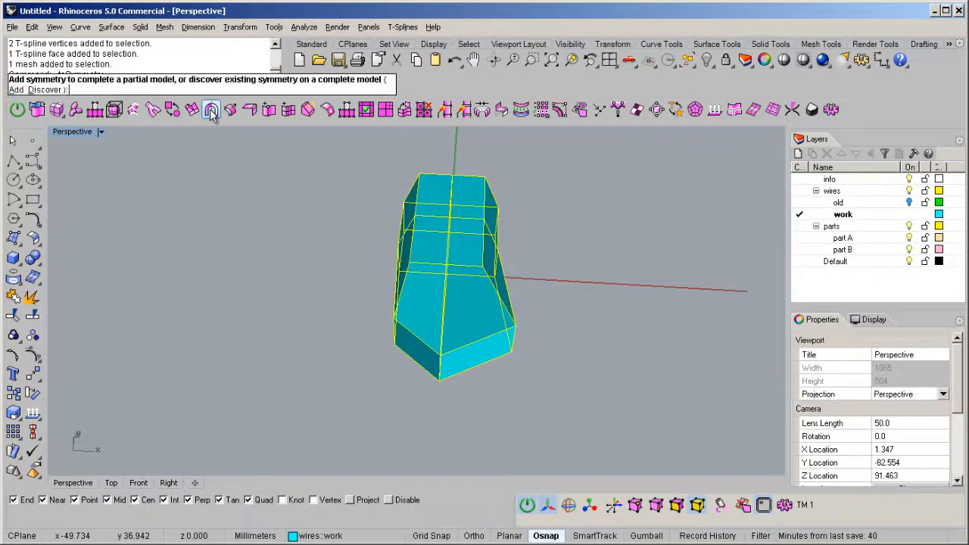
{"action": "left_click", "coordinate": [17, 90]}
{"action": "right_click_drag", "start_coordinate": [293, 283], "coordinate": [333, 283]}
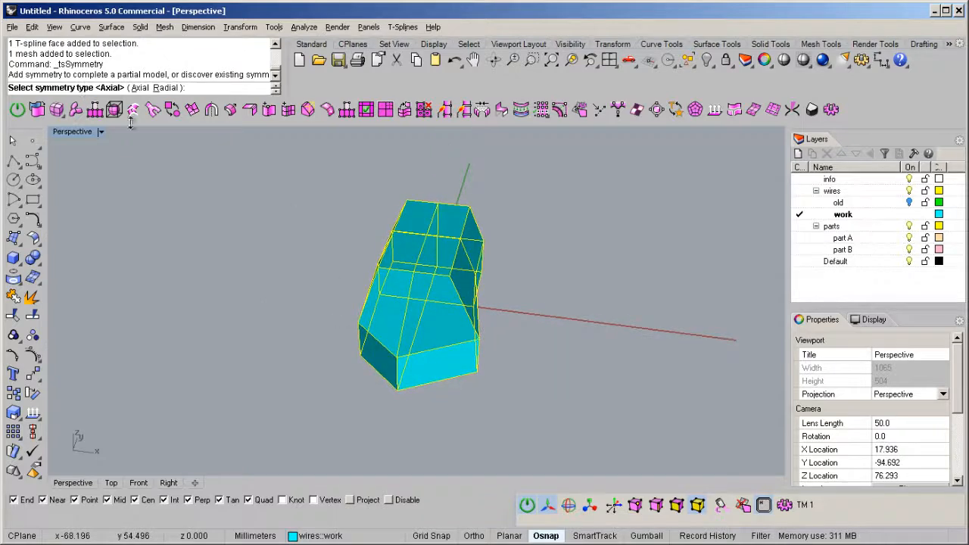
{"action": "left_click", "coordinate": [140, 88]}
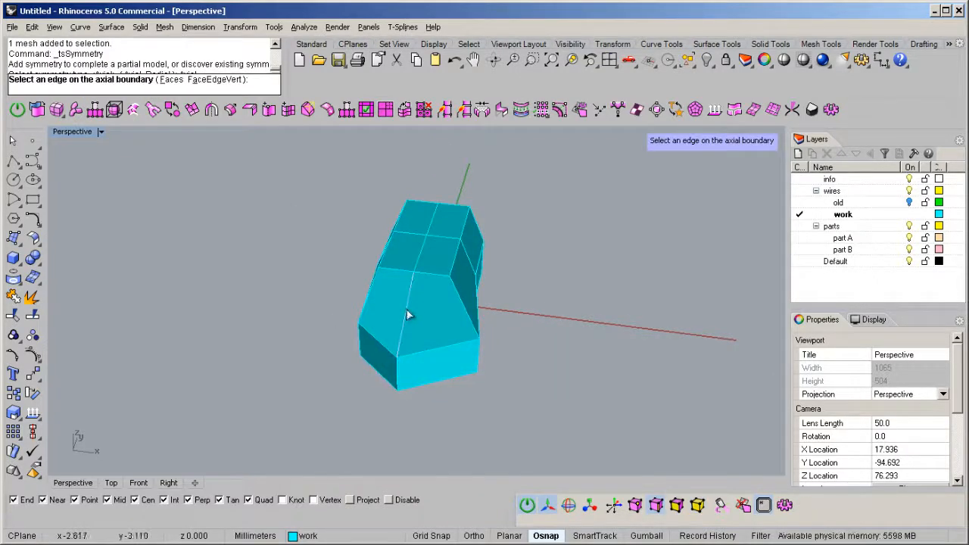
{"action": "left_click", "coordinate": [407, 315]}
Examine both halves of the symmetric mesh from several angles and undo the discovered symmetry.
{"action": "right_click_drag", "start_coordinate": [432, 325], "coordinate": [473, 264]}
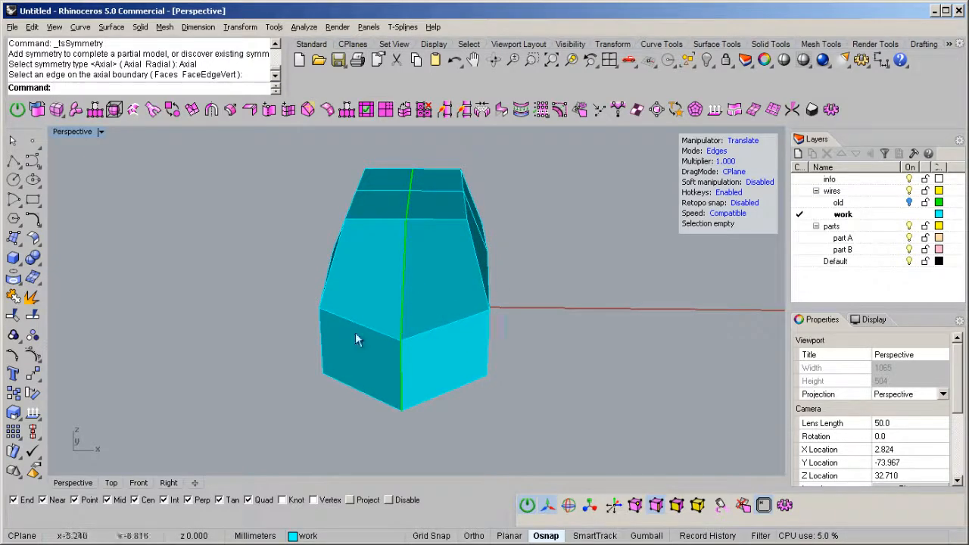
{"action": "right_click_drag", "start_coordinate": [419, 300], "coordinate": [393, 354]}
{"action": "right_click_drag", "start_coordinate": [398, 308], "coordinate": [522, 388]}
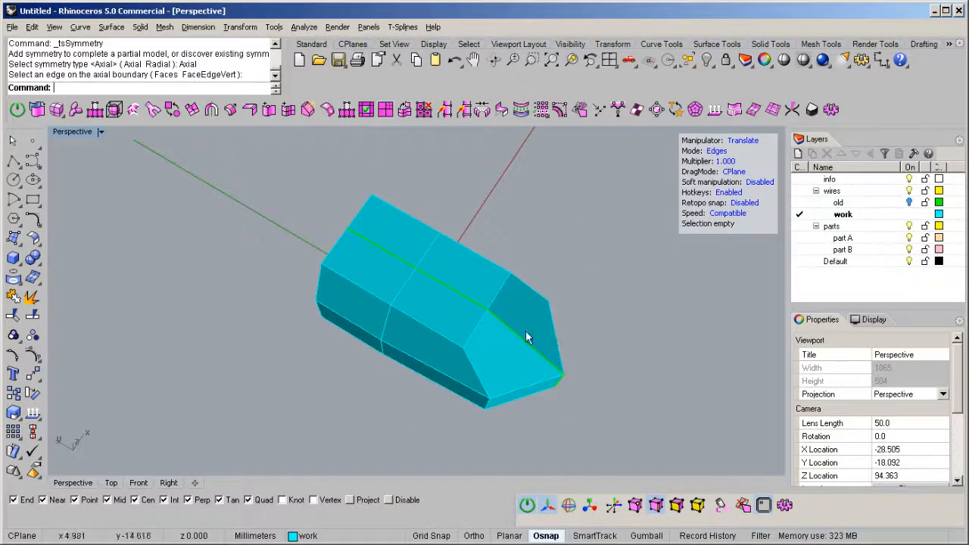
{"action": "right_click_drag", "start_coordinate": [464, 371], "coordinate": [361, 256]}
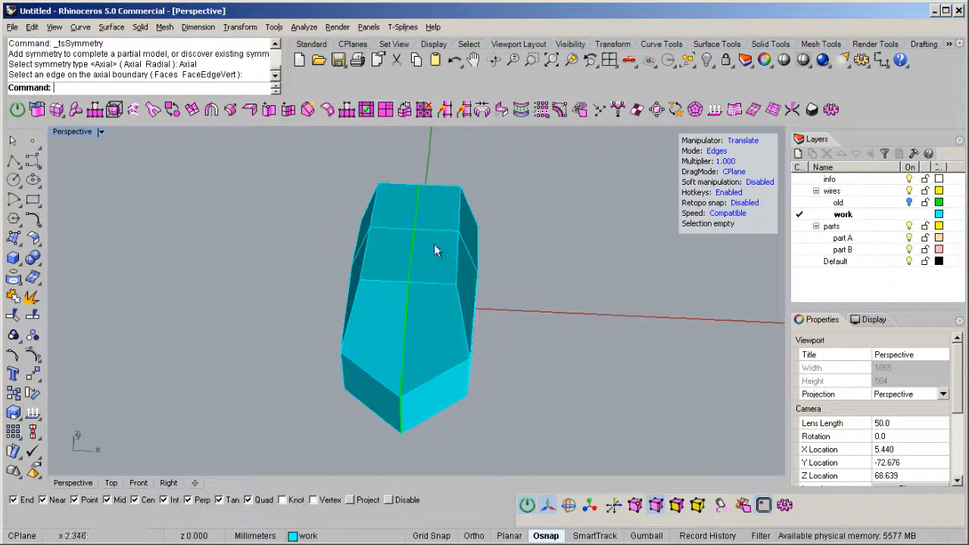
{"action": "right_click_drag", "start_coordinate": [432, 339], "coordinate": [399, 300]}
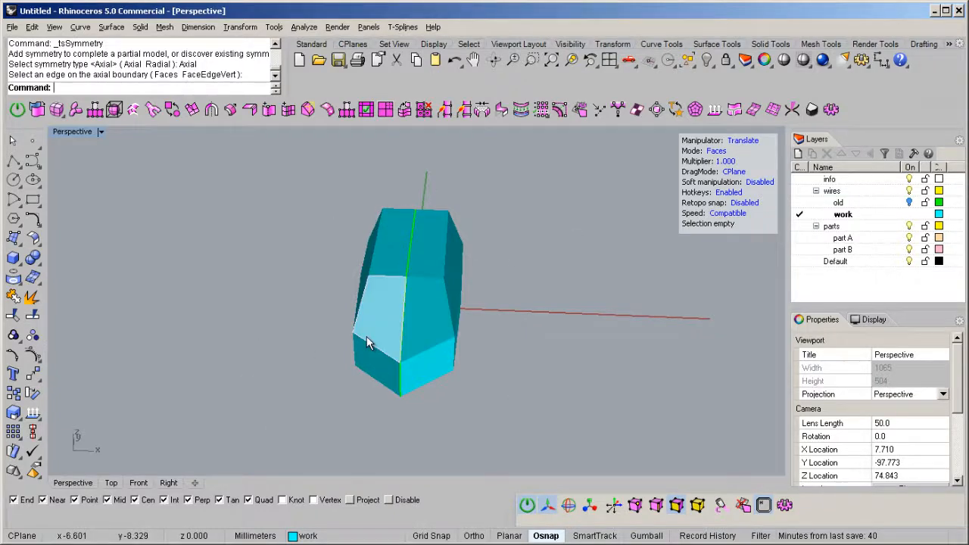
{"action": "right_click_drag", "start_coordinate": [500, 312], "coordinate": [421, 221]}
{"action": "right_click_drag", "start_coordinate": [445, 290], "coordinate": [454, 327]}
{"action": "key", "text": "ctrl+z"}
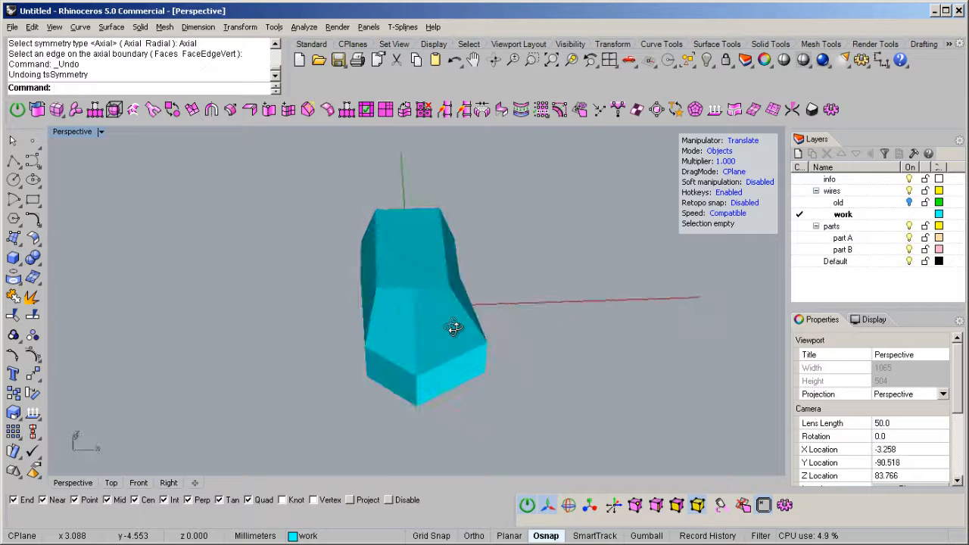
Select the twelve faces of the mesh's narrower half, on one side of the lengthwise centre line, and delete them.
{"action": "right_click_drag", "start_coordinate": [447, 255], "coordinate": [453, 225]}
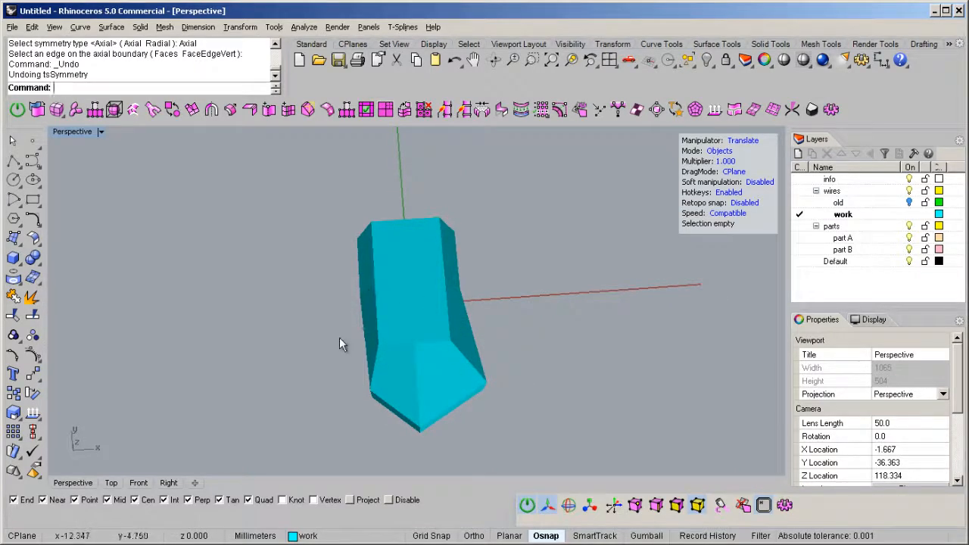
{"action": "mouse_move", "coordinate": [405, 344]}
{"action": "right_mouse_down"}
{"action": "mouse_move", "coordinate": [411, 352]}
{"action": "mouse_move", "coordinate": [405, 328]}
{"action": "right_mouse_up"}
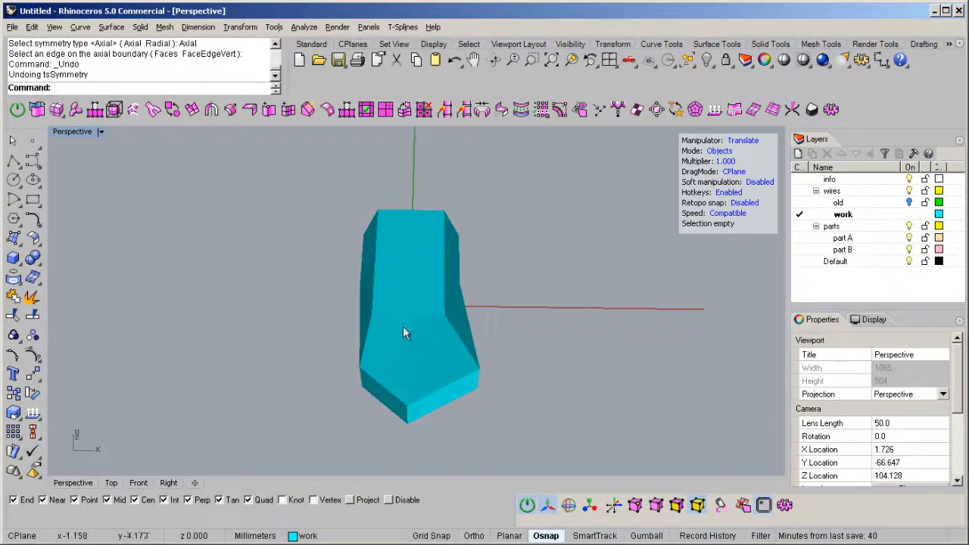
{"action": "key", "text": "d"}
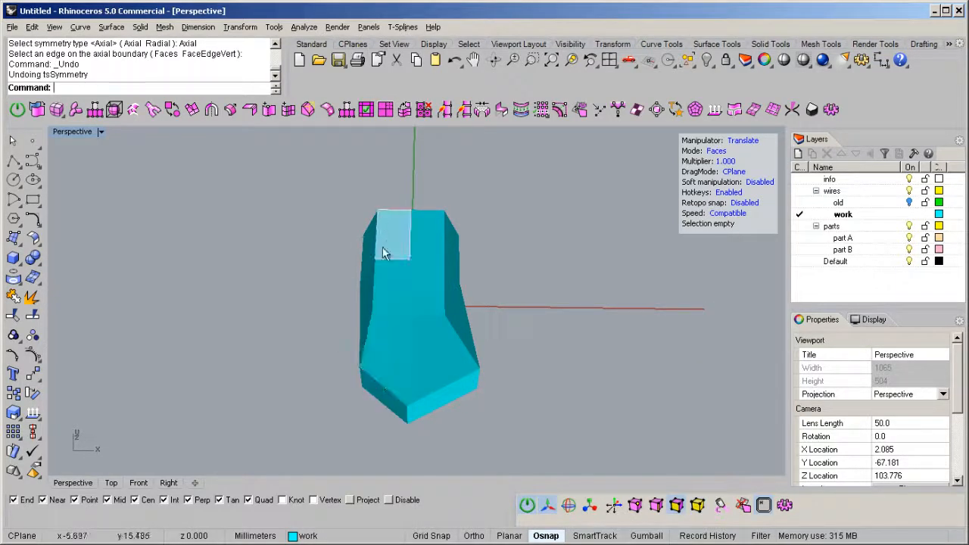
{"action": "right_click_drag", "start_coordinate": [368, 389], "coordinate": [400, 354]}
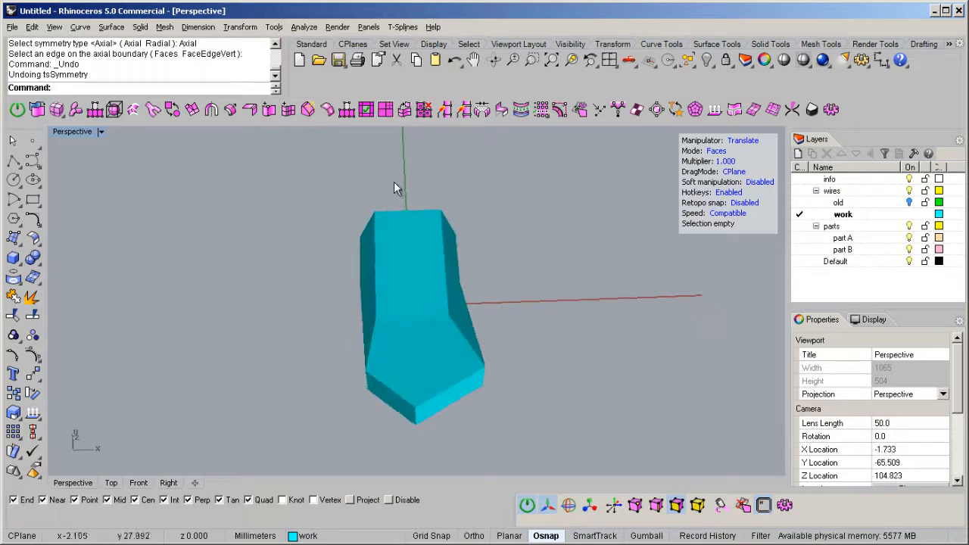
{"action": "left_click_drag", "start_coordinate": [321, 443], "coordinate": [274, 512]}
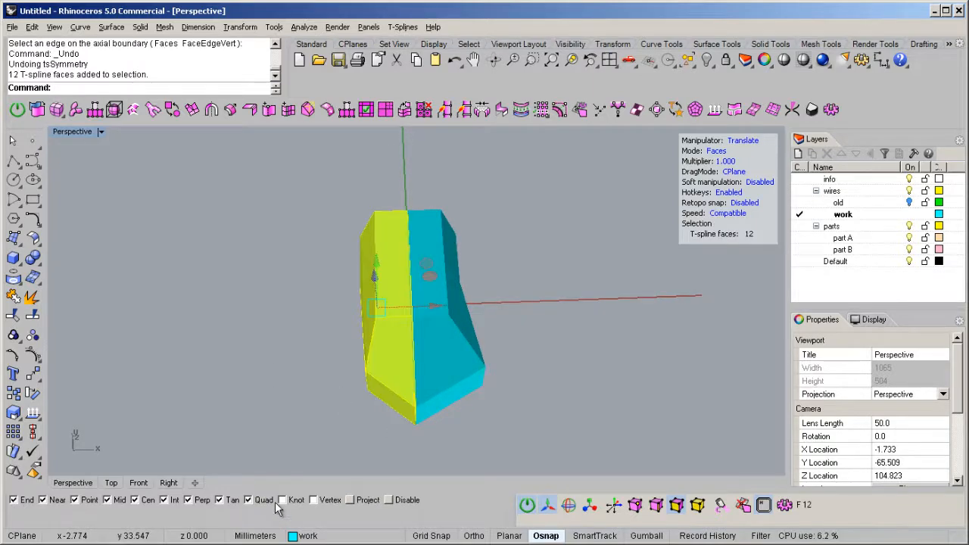
{"action": "key", "text": "Delete"}
{"action": "right_click_drag", "start_coordinate": [463, 407], "coordinate": [424, 376]}
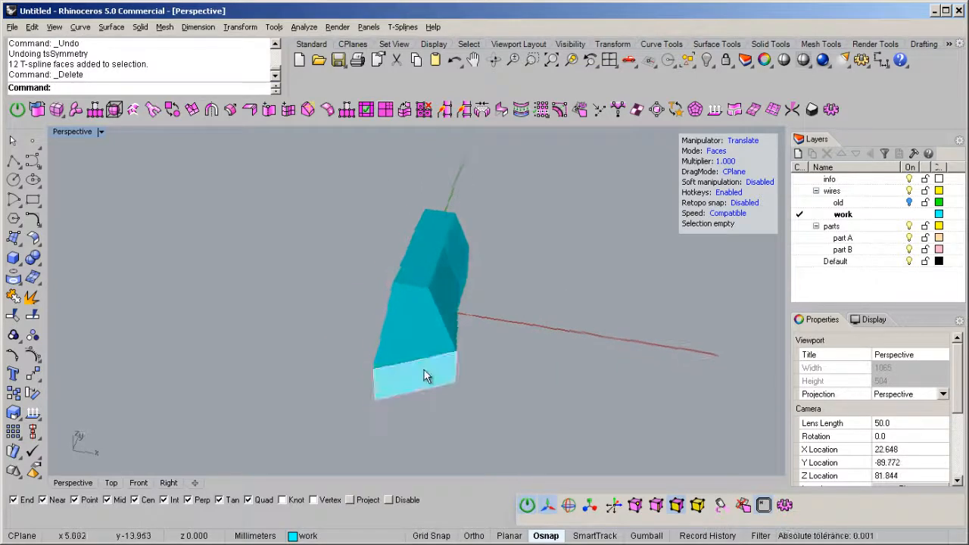
Add axial symmetry to the remaining half mesh, with the symmetry plane starting at 0,0,0 and running along the Y axis with Ortho on.
{"action": "left_click", "coordinate": [437, 305]}
{"action": "right_click_drag", "start_coordinate": [441, 296], "coordinate": [376, 282]}
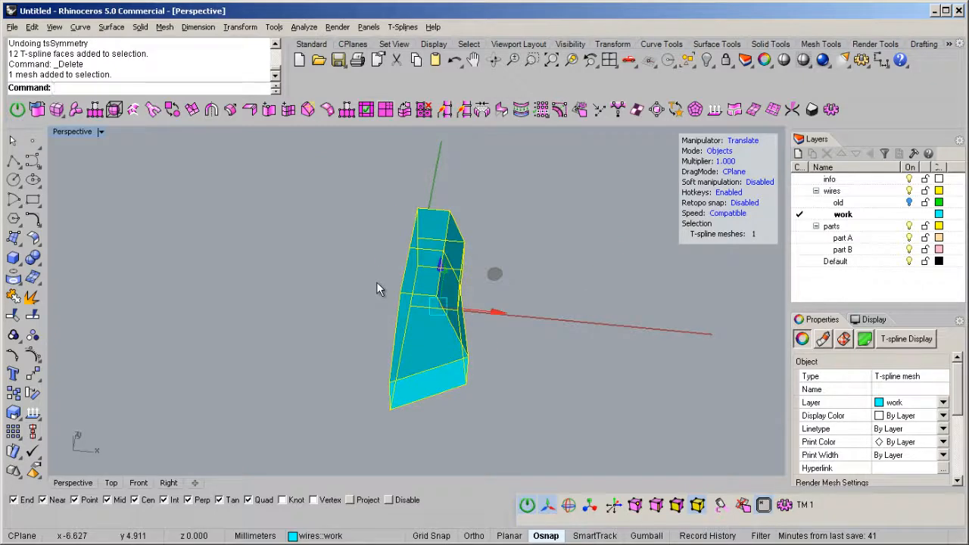
{"action": "left_click", "coordinate": [211, 110]}
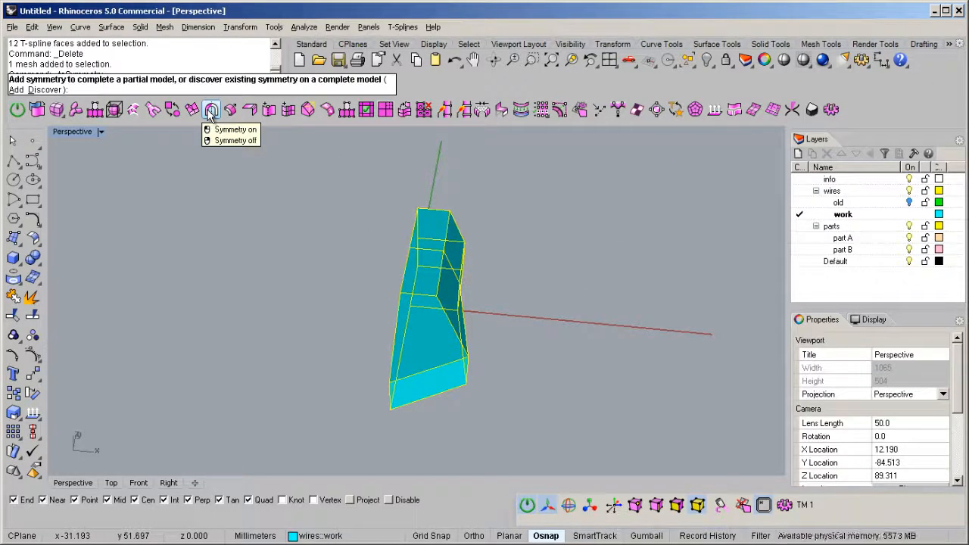
{"action": "left_click", "coordinate": [14, 90]}
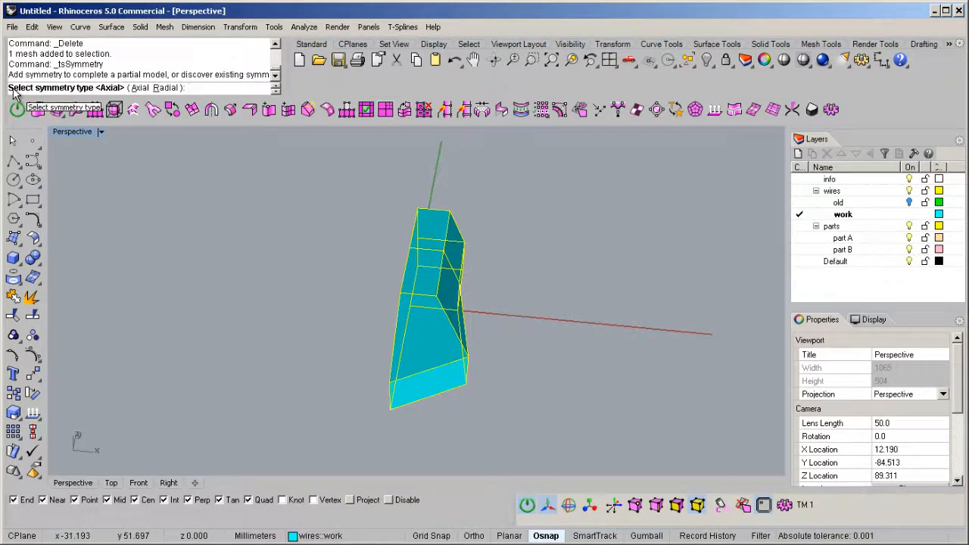
{"action": "left_click", "coordinate": [141, 87]}
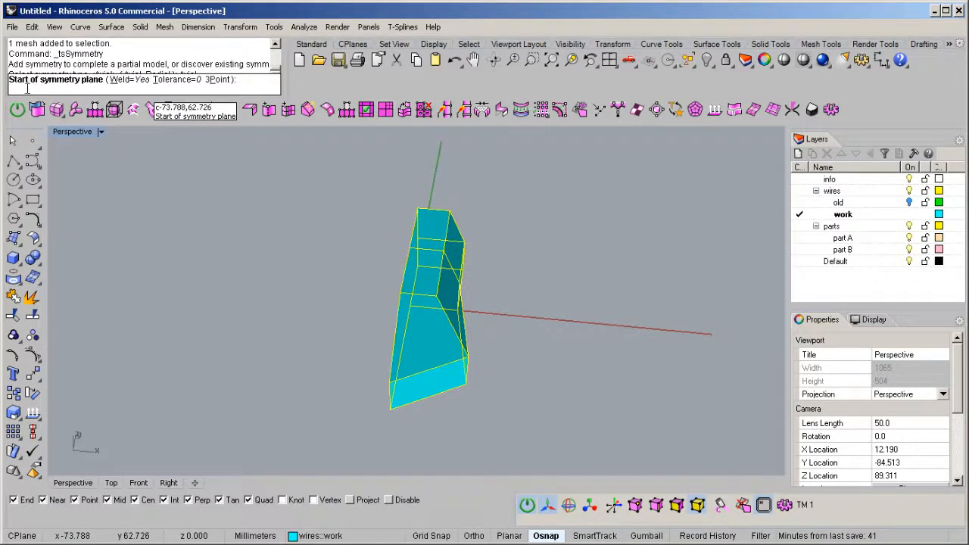
{"action": "right_click_drag", "start_coordinate": [292, 277], "coordinate": [310, 284]}
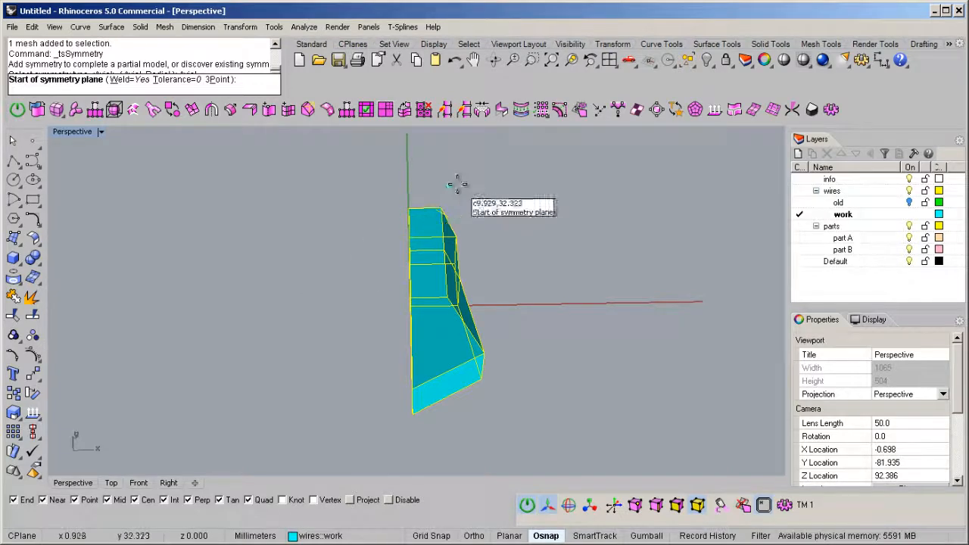
{"action": "type", "text": "0,0,0"}
{"action": "key", "text": "Return"}
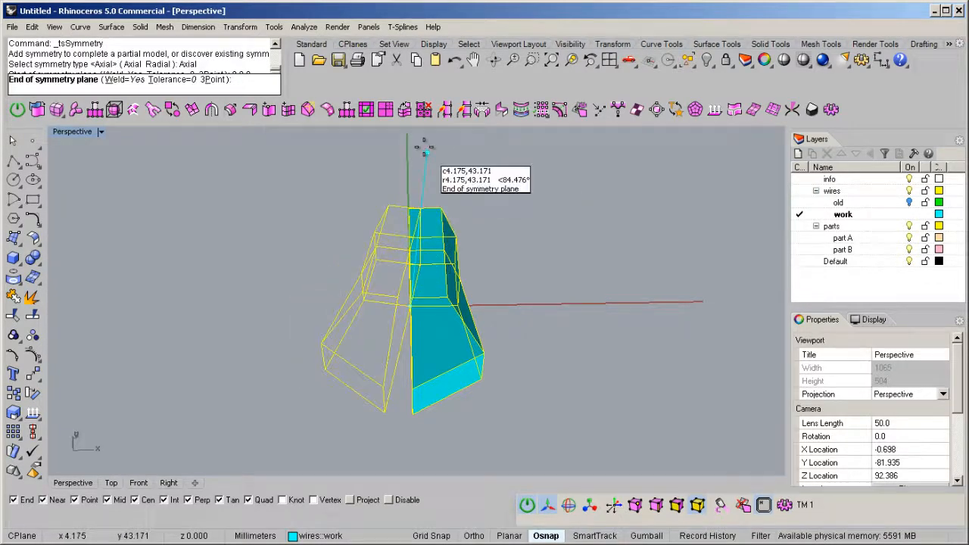
{"action": "key", "text": "F8"}
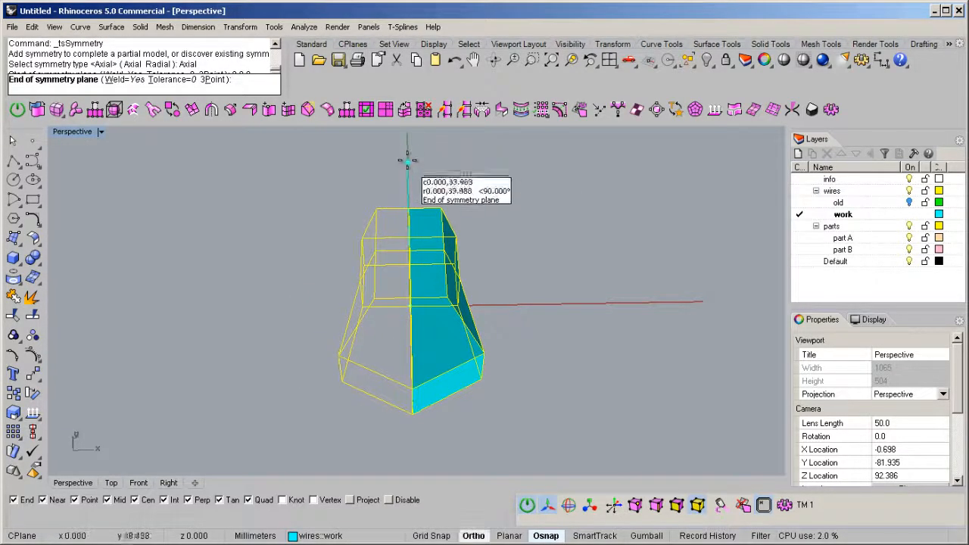
{"action": "left_click", "coordinate": [407, 157]}
{"action": "right_click_drag", "start_coordinate": [412, 166], "coordinate": [414, 257]}
{"action": "key", "text": "Escape"}
Move the lower vertex at the front right corner of the symmetric mesh outward, away from the centre.
{"action": "scroll", "coordinate": [414, 257], "scroll_direction": "up", "scroll_amount": 6}
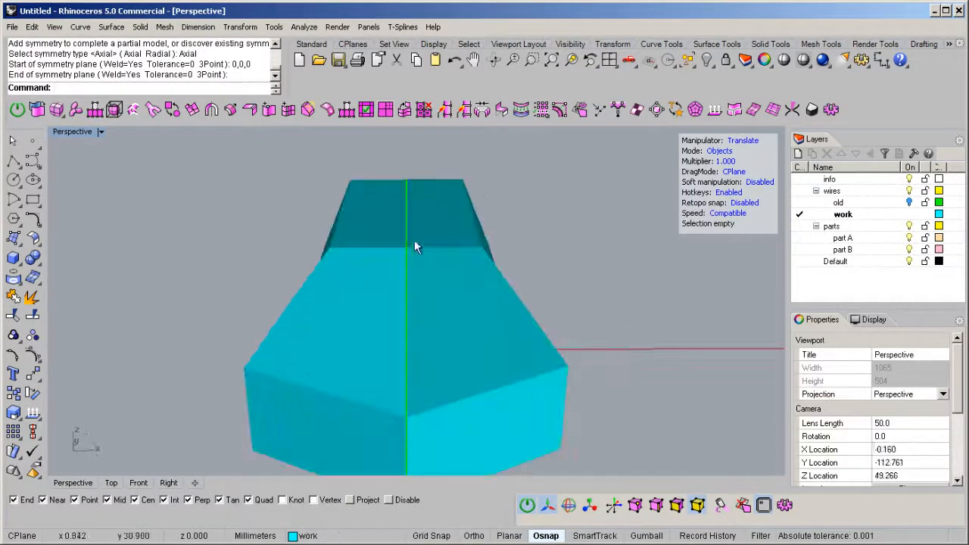
{"action": "scroll", "coordinate": [405, 368], "scroll_direction": "down", "scroll_amount": 4}
{"action": "right_click_drag", "start_coordinate": [401, 346], "coordinate": [438, 396]}
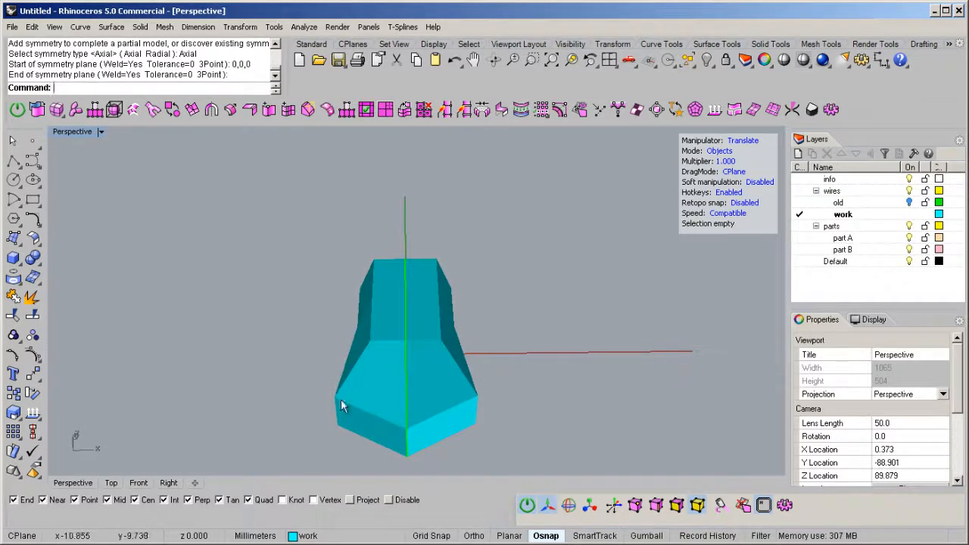
{"action": "right_click_drag", "start_coordinate": [385, 389], "coordinate": [402, 346]}
{"action": "left_click_drag", "start_coordinate": [471, 360], "coordinate": [517, 350]}
{"action": "right_click_drag", "start_coordinate": [517, 351], "coordinate": [394, 289]}
{"action": "key", "text": "Escape"}
Turn the symmetry off for the whole mesh and delete the mesh.
{"action": "left_click", "coordinate": [395, 269]}
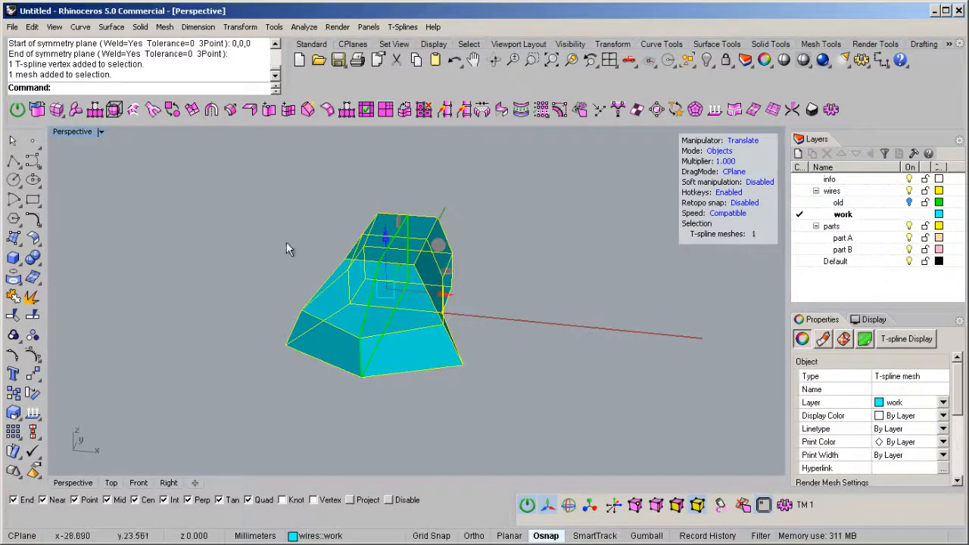
{"action": "left_click", "coordinate": [212, 112]}
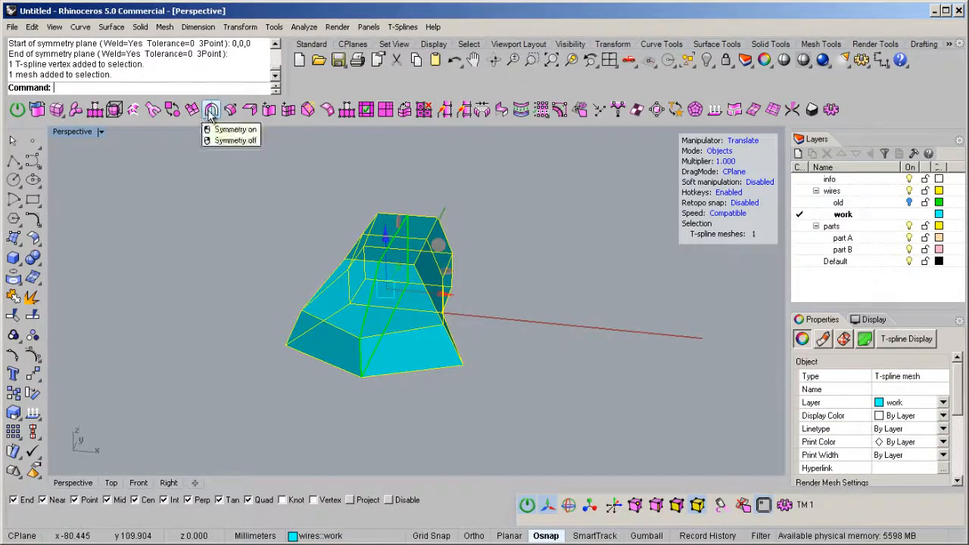
{"action": "left_click", "coordinate": [235, 140]}
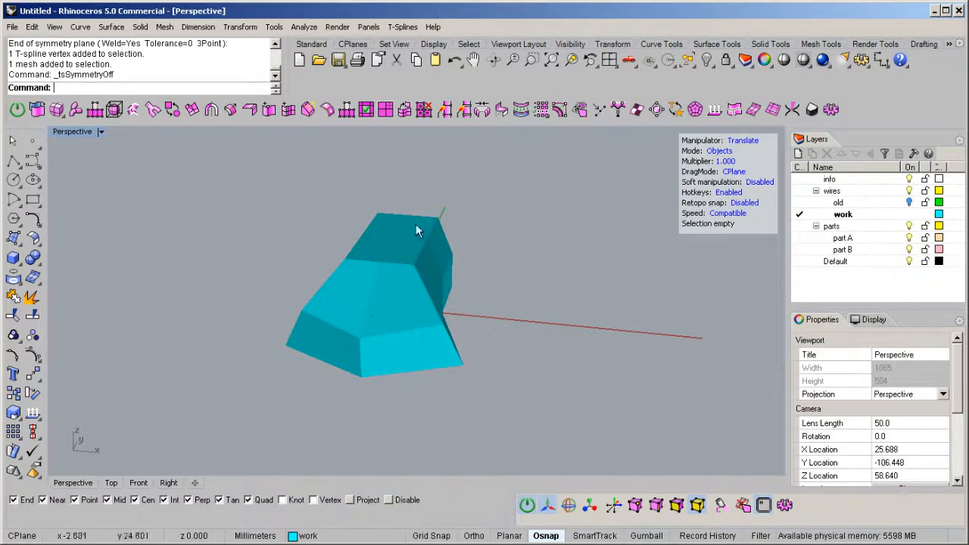
{"action": "right_click_drag", "start_coordinate": [404, 299], "coordinate": [334, 333]}
{"action": "left_click", "coordinate": [410, 366]}
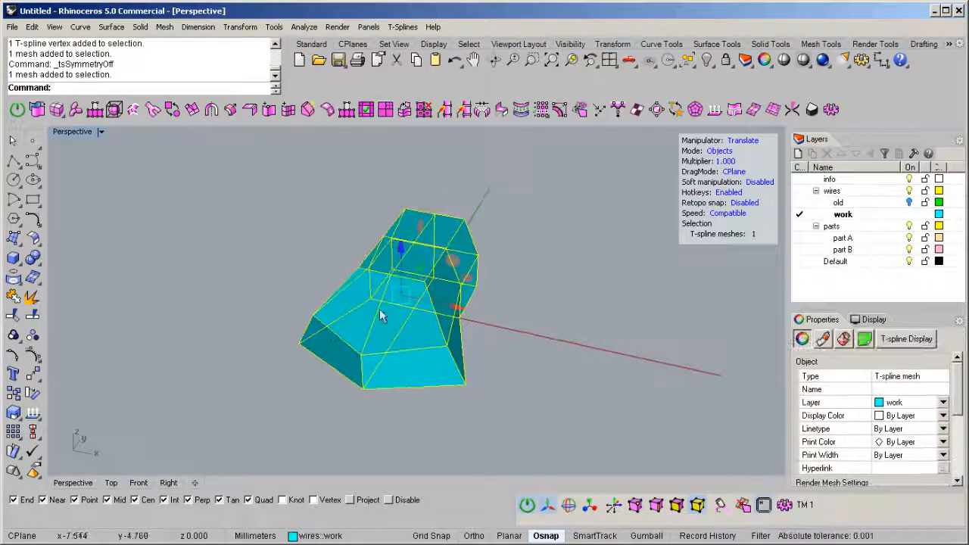
{"action": "key", "text": "Delete"}
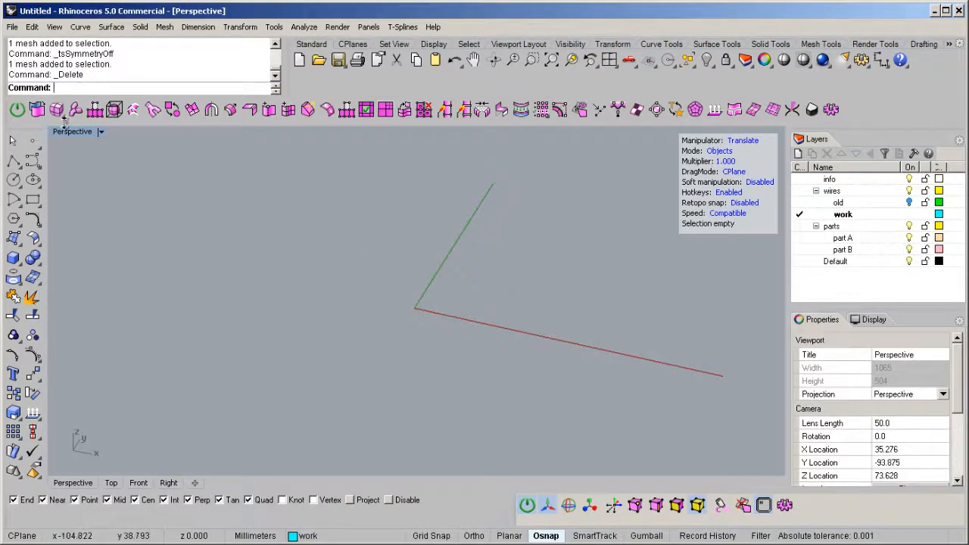
Create a T-spline torus centred on the origin with a main radius of about 12 mm and a second radius of about 4 mm.
{"action": "left_click", "coordinate": [59, 112]}
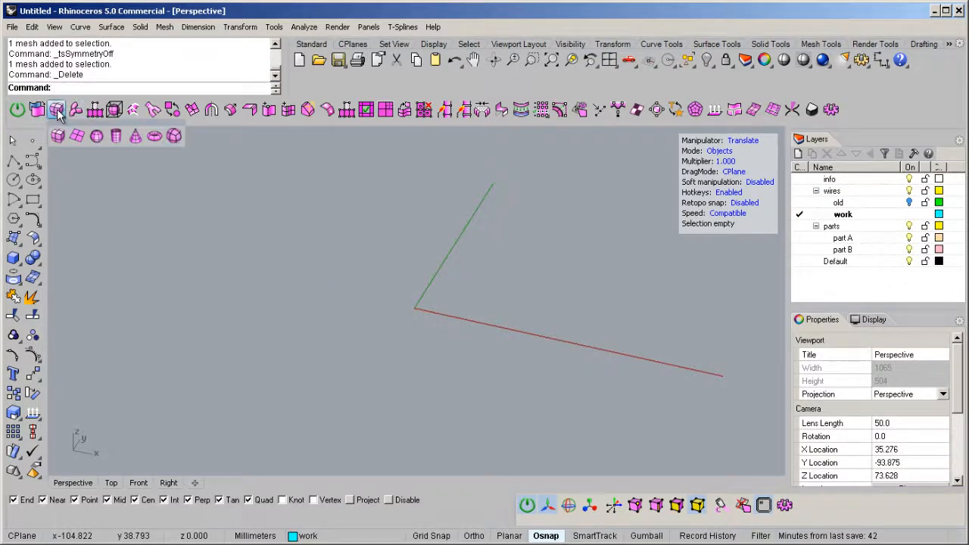
{"action": "left_click", "coordinate": [154, 137]}
{"action": "right_click_drag", "start_coordinate": [422, 328], "coordinate": [472, 371]}
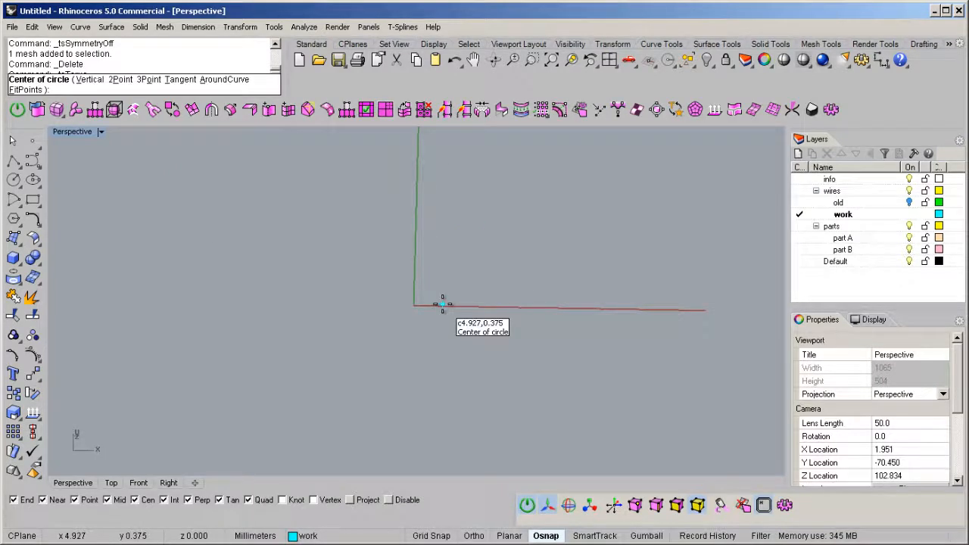
{"action": "type", "text": "0"}
{"action": "key", "text": "Return"}
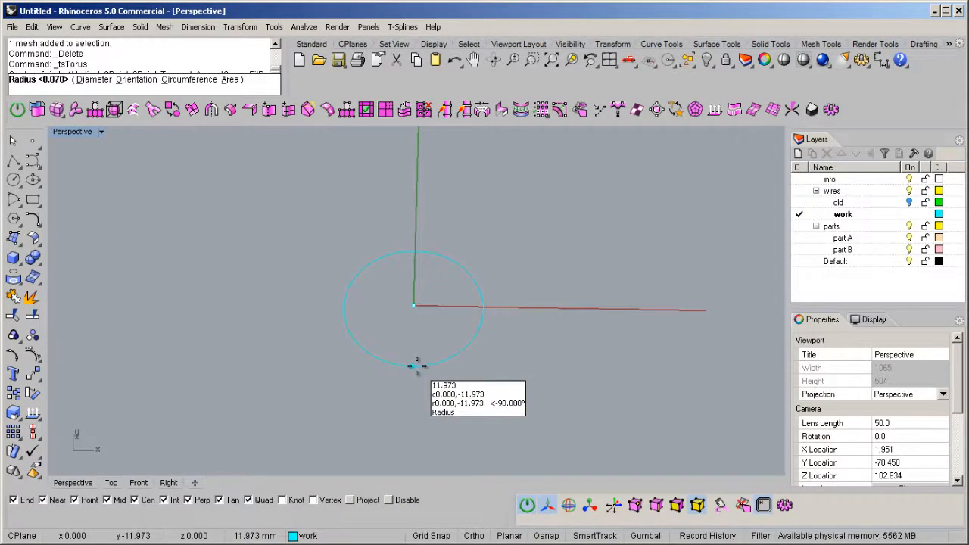
{"action": "left_click", "coordinate": [416, 366]}
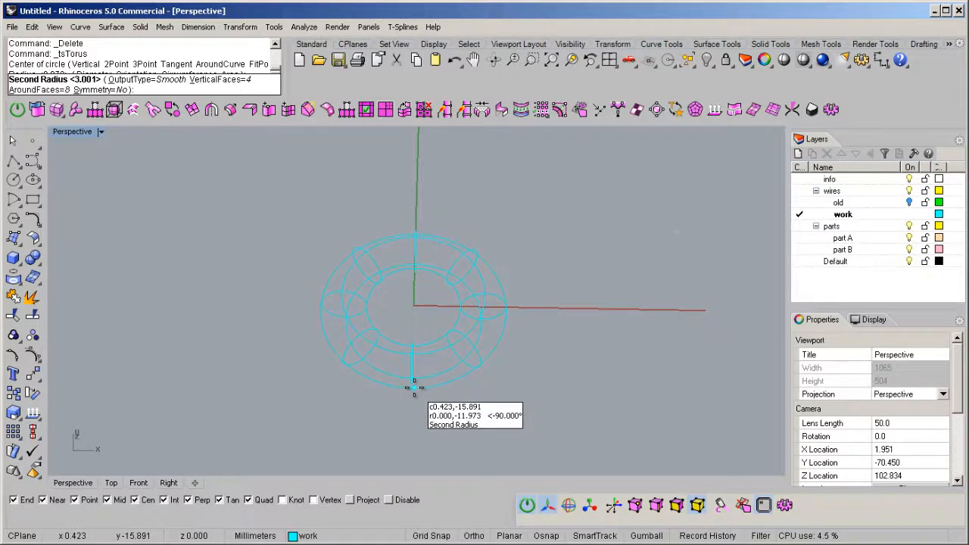
{"action": "left_click", "coordinate": [414, 388]}
{"action": "right_click_drag", "start_coordinate": [477, 357], "coordinate": [475, 385]}
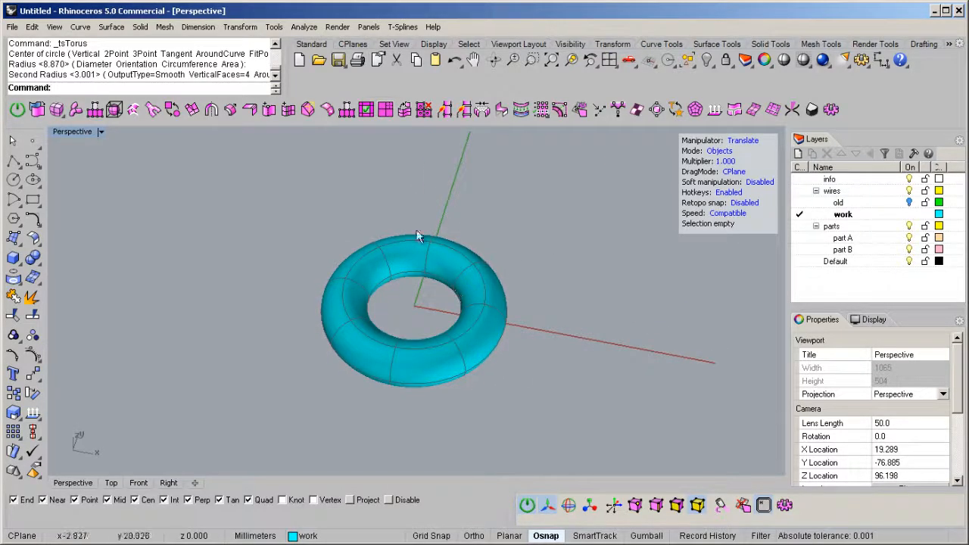
{"action": "mouse_move", "coordinate": [494, 234]}
{"action": "right_mouse_down"}
{"action": "mouse_move", "coordinate": [515, 288]}
{"action": "mouse_move", "coordinate": [498, 238]}
{"action": "right_mouse_up"}
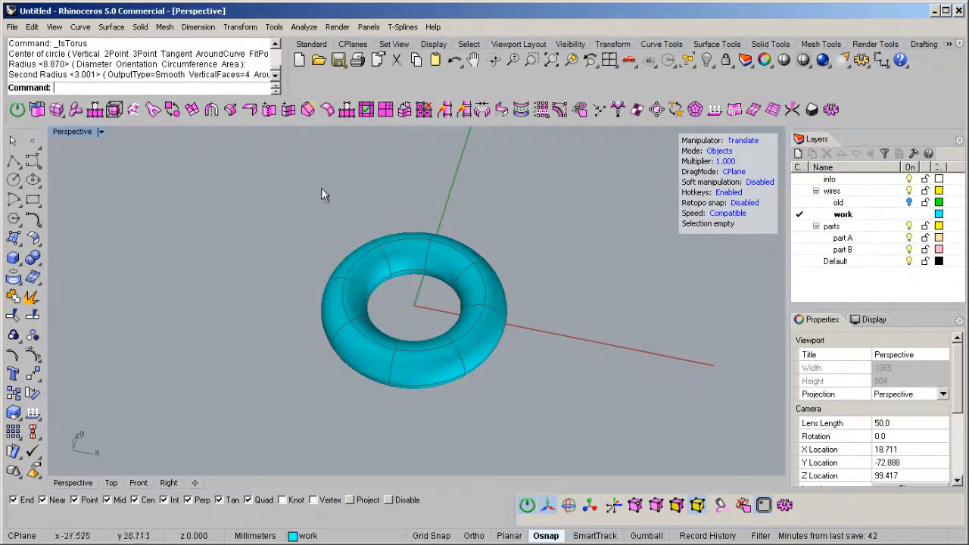
Discover radial symmetry on the torus, picking an upper outer face at the front as root face and its neighbour as symmetric face.
{"action": "left_click", "coordinate": [415, 252]}
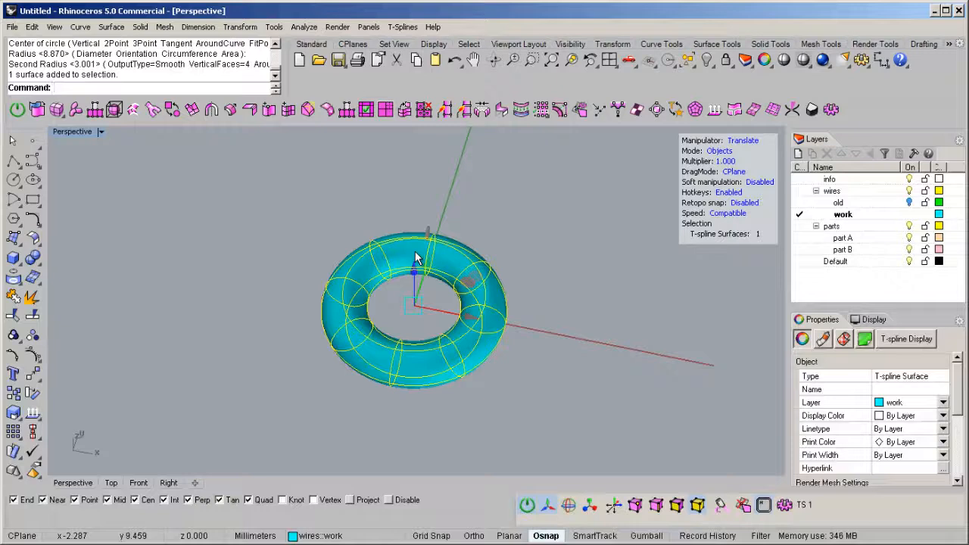
{"action": "left_click", "coordinate": [211, 111]}
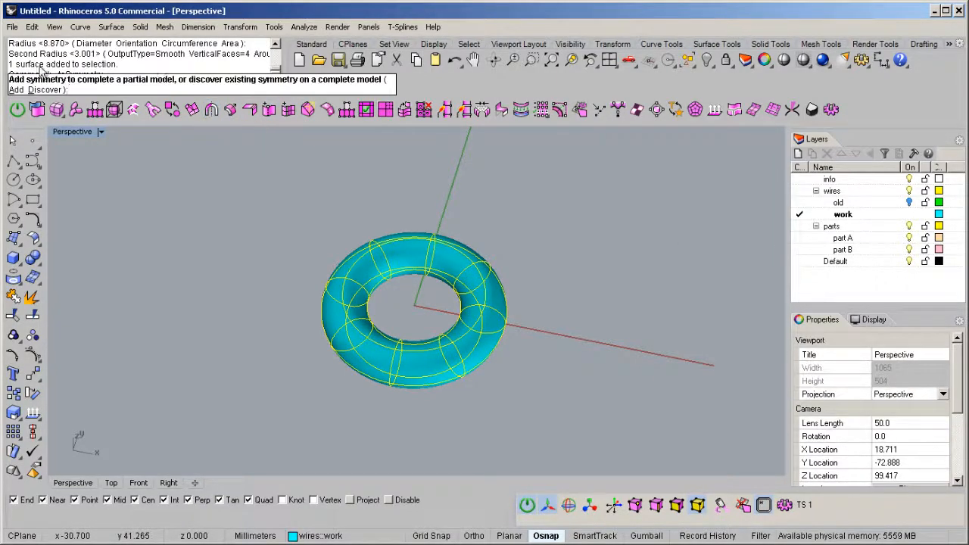
{"action": "left_click", "coordinate": [36, 90]}
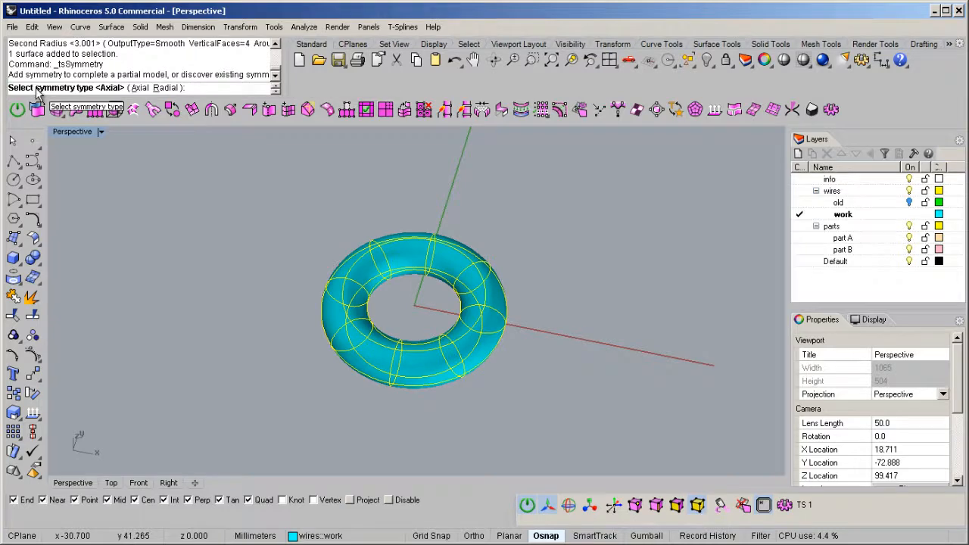
{"action": "left_click", "coordinate": [165, 88]}
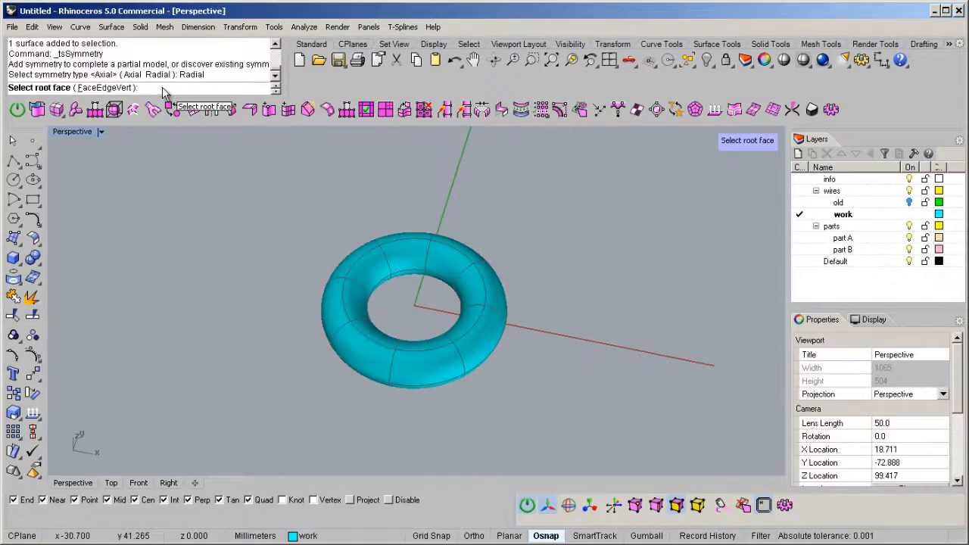
{"action": "left_click", "coordinate": [432, 367]}
{"action": "right_click_drag", "start_coordinate": [460, 407], "coordinate": [427, 412]}
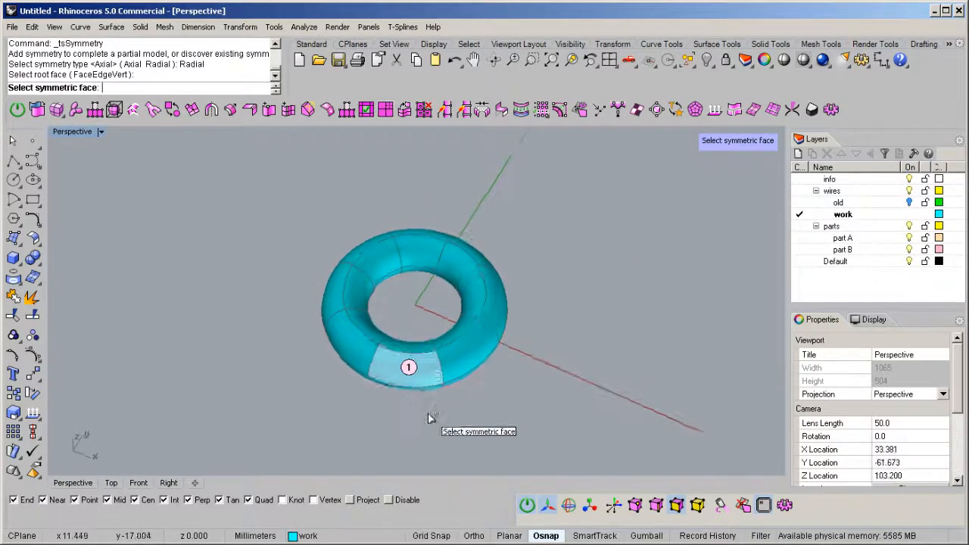
{"action": "left_click", "coordinate": [466, 355]}
{"action": "right_click_drag", "start_coordinate": [465, 356], "coordinate": [413, 195]}
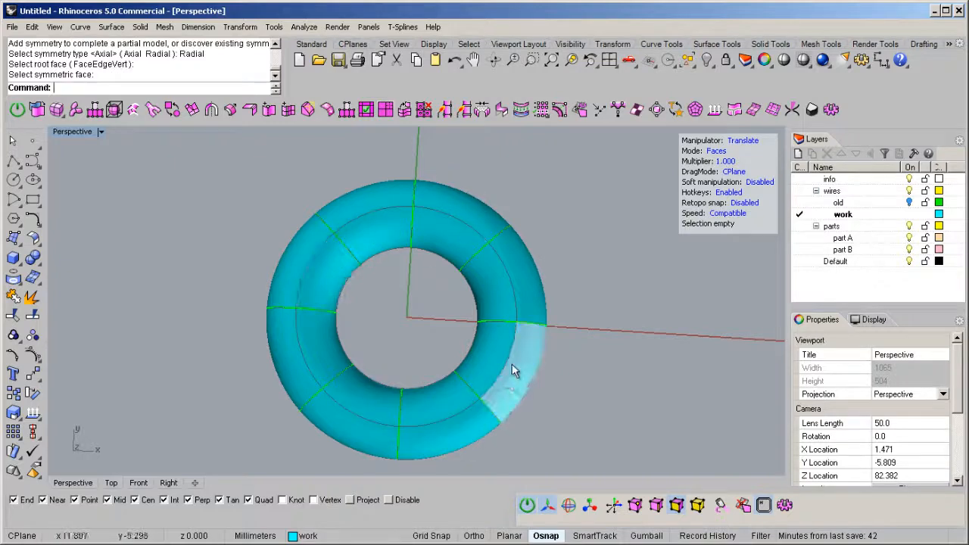
Toggle all T-splines from smooth to box display and examine the faceted torus from a low angle.
{"action": "scroll", "coordinate": [304, 269], "scroll_direction": "down", "scroll_amount": 4}
{"action": "scroll", "coordinate": [458, 281], "scroll_direction": "up", "scroll_amount": 6}
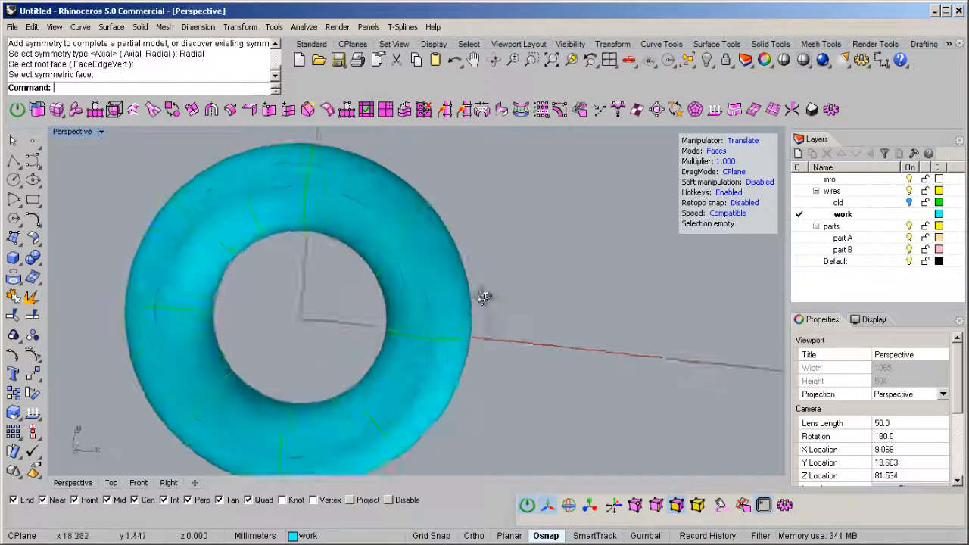
{"action": "right_click_drag", "start_coordinate": [499, 318], "coordinate": [456, 277]}
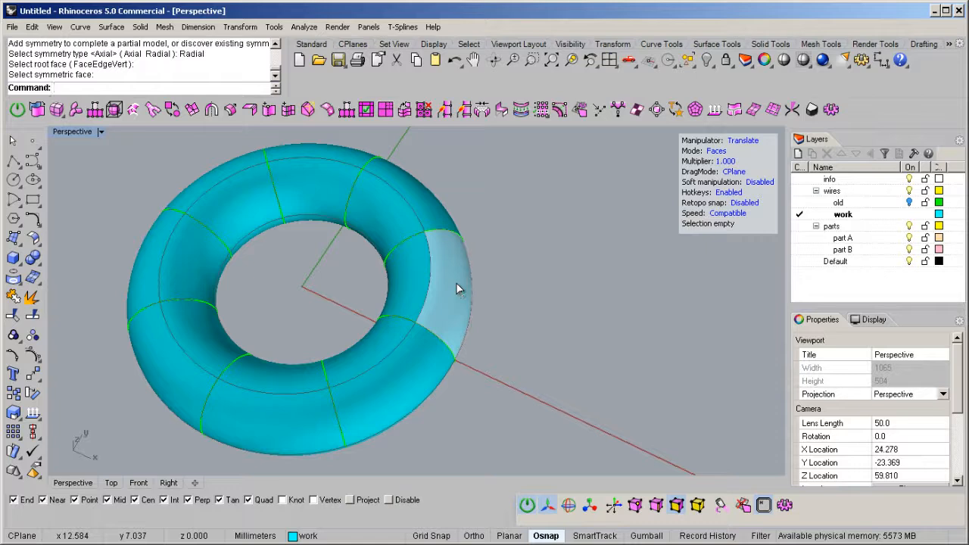
{"action": "key", "text": "Tab"}
{"action": "right_click_drag", "start_coordinate": [493, 377], "coordinate": [484, 303]}
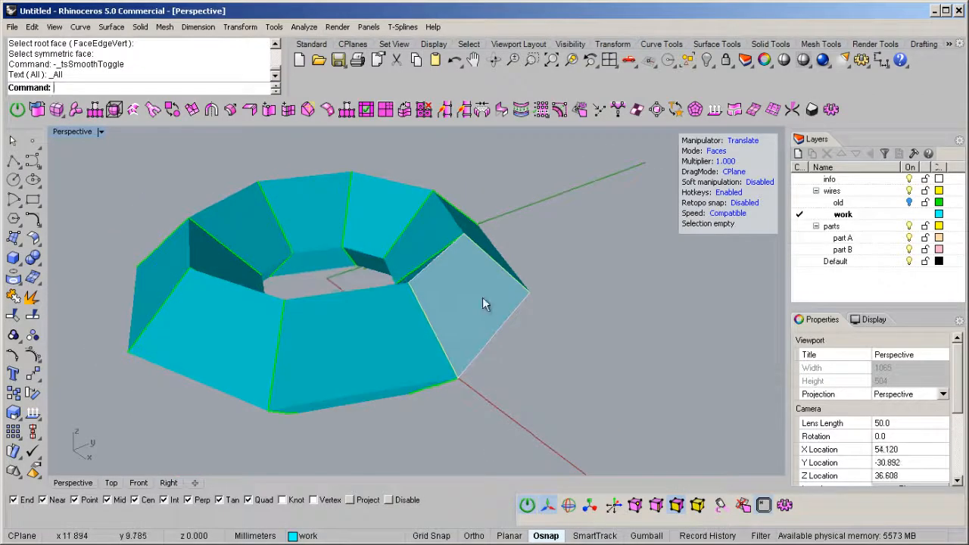
Select one outer face of the box-display torus and set the manipulator's drag mode to UVN.
{"action": "left_click", "coordinate": [482, 297]}
{"action": "right_click_drag", "start_coordinate": [429, 338], "coordinate": [463, 291]}
{"action": "right_click_drag", "start_coordinate": [410, 307], "coordinate": [361, 374]}
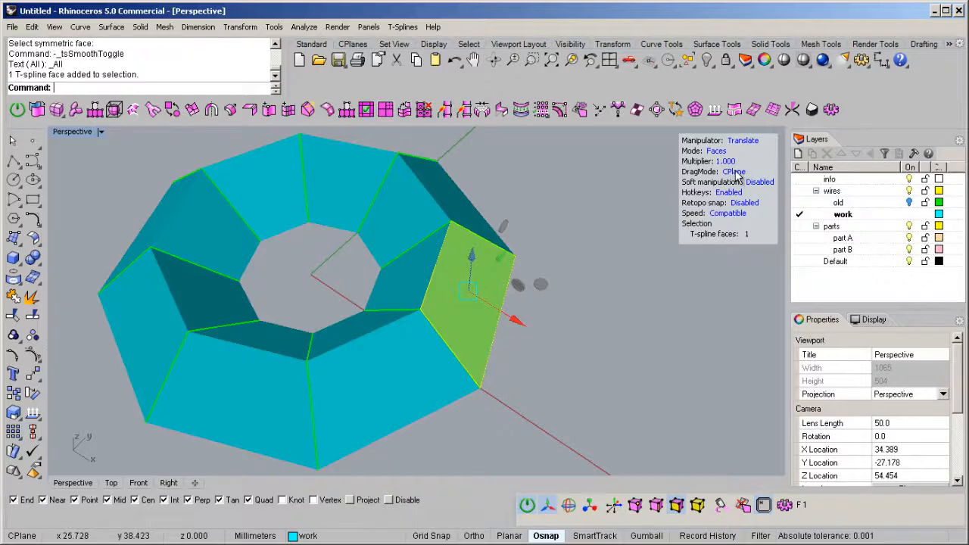
{"action": "left_click", "coordinate": [734, 172]}
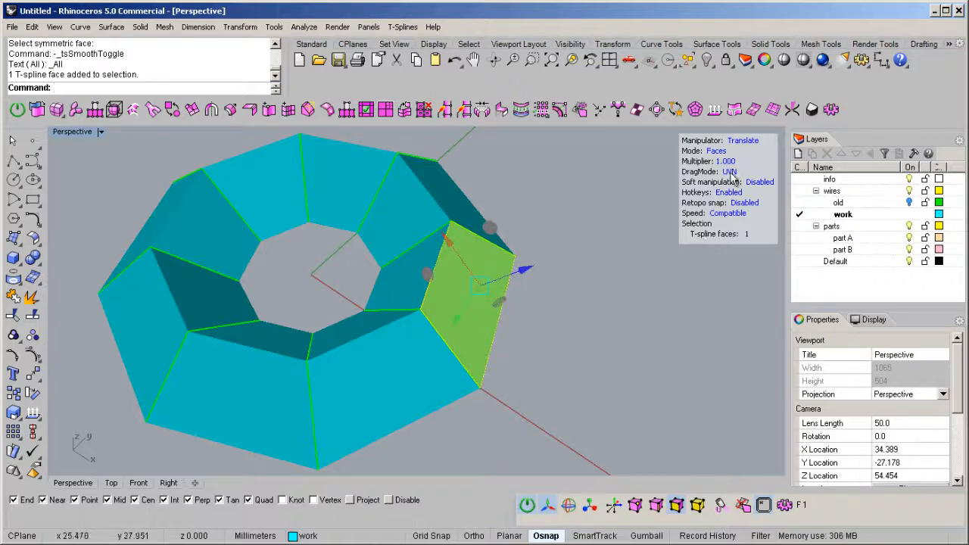
{"action": "mouse_move", "coordinate": [542, 333]}
{"action": "right_mouse_down"}
{"action": "mouse_move", "coordinate": [502, 318]}
{"action": "mouse_move", "coordinate": [552, 247]}
{"action": "mouse_move", "coordinate": [502, 275]}
{"action": "mouse_move", "coordinate": [454, 216]}
{"action": "mouse_move", "coordinate": [502, 280]}
{"action": "mouse_move", "coordinate": [468, 224]}
{"action": "mouse_move", "coordinate": [489, 346]}
{"action": "mouse_move", "coordinate": [646, 331]}
{"action": "mouse_move", "coordinate": [611, 367]}
{"action": "mouse_move", "coordinate": [489, 322]}
{"action": "mouse_move", "coordinate": [455, 257]}
{"action": "mouse_move", "coordinate": [459, 318]}
{"action": "mouse_move", "coordinate": [465, 311]}
{"action": "mouse_move", "coordinate": [643, 407]}
{"action": "mouse_move", "coordinate": [467, 287]}
{"action": "mouse_move", "coordinate": [420, 340]}
{"action": "mouse_move", "coordinate": [401, 344]}
{"action": "mouse_move", "coordinate": [454, 363]}
{"action": "mouse_move", "coordinate": [608, 381]}
{"action": "mouse_move", "coordinate": [580, 426]}
{"action": "mouse_move", "coordinate": [551, 442]}
{"action": "mouse_move", "coordinate": [407, 275]}
{"action": "mouse_move", "coordinate": [376, 201]}
{"action": "mouse_move", "coordinate": [491, 320]}
{"action": "mouse_move", "coordinate": [545, 336]}
{"action": "right_mouse_up"}
{"action": "right_click_drag", "start_coordinate": [343, 288], "coordinate": [459, 401]}
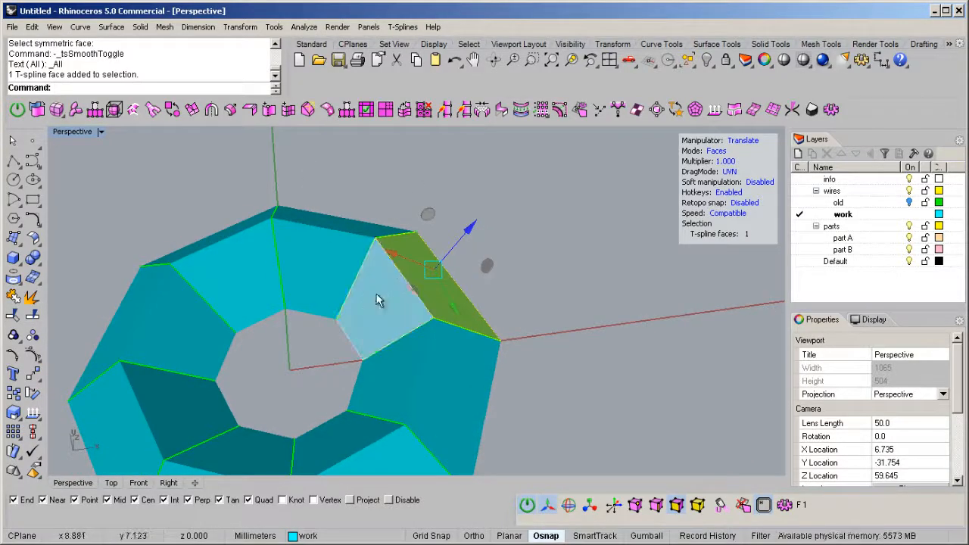
Extrude the selected face outward along its normal and uniformly scale the new face down.
{"action": "left_click", "coordinate": [191, 111]}
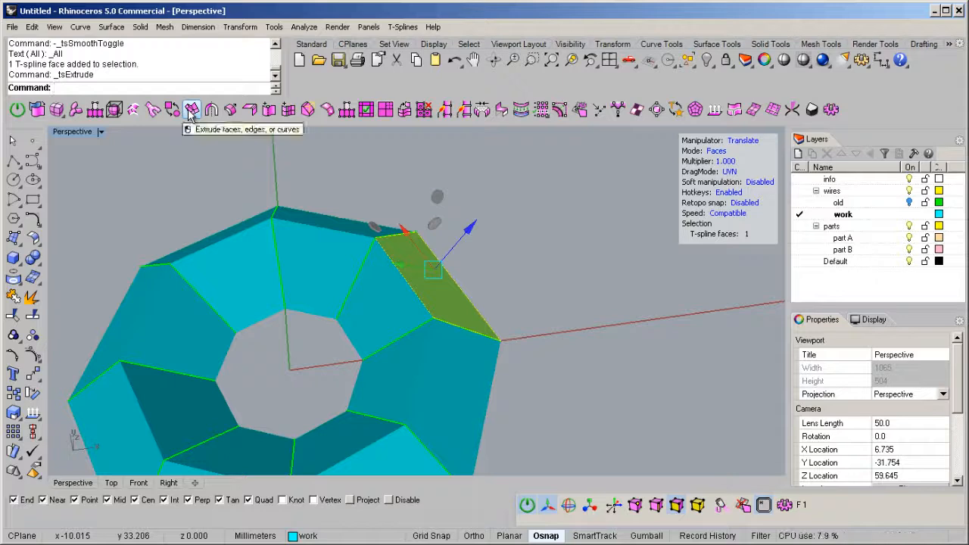
{"action": "left_click_drag", "start_coordinate": [472, 232], "coordinate": [516, 195]}
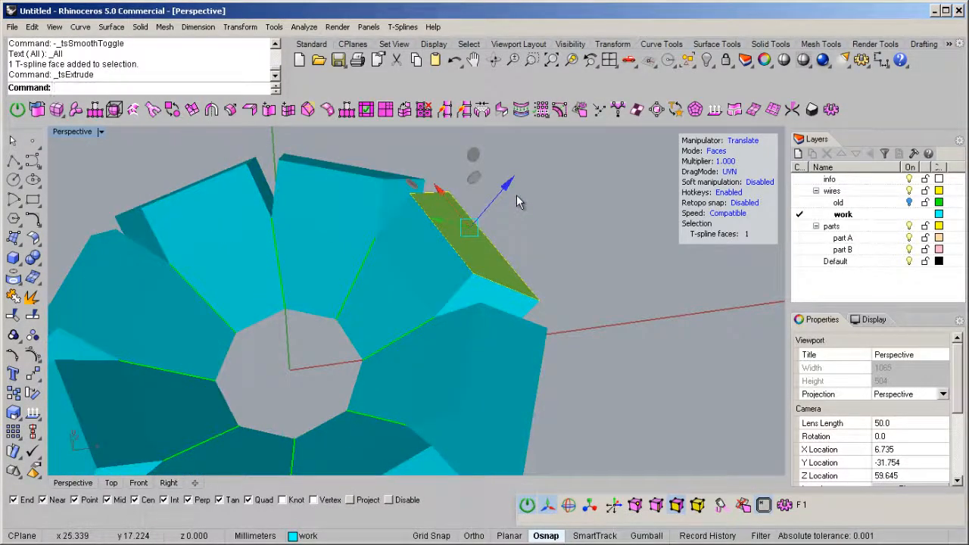
{"action": "right_click_drag", "start_coordinate": [514, 196], "coordinate": [534, 266]}
{"action": "key", "text": "r"}
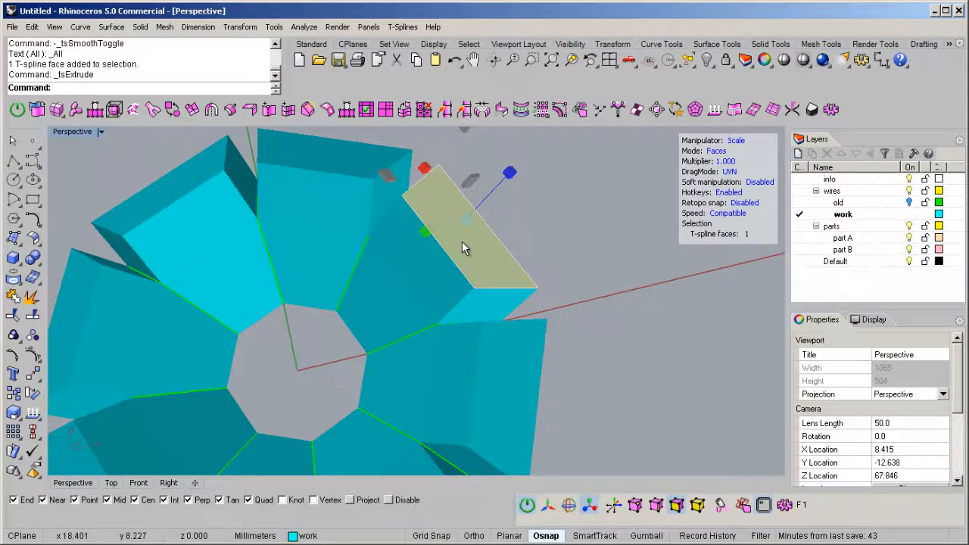
{"action": "left_click_drag", "start_coordinate": [465, 219], "coordinate": [392, 214]}
{"action": "right_click_drag", "start_coordinate": [406, 378], "coordinate": [422, 278]}
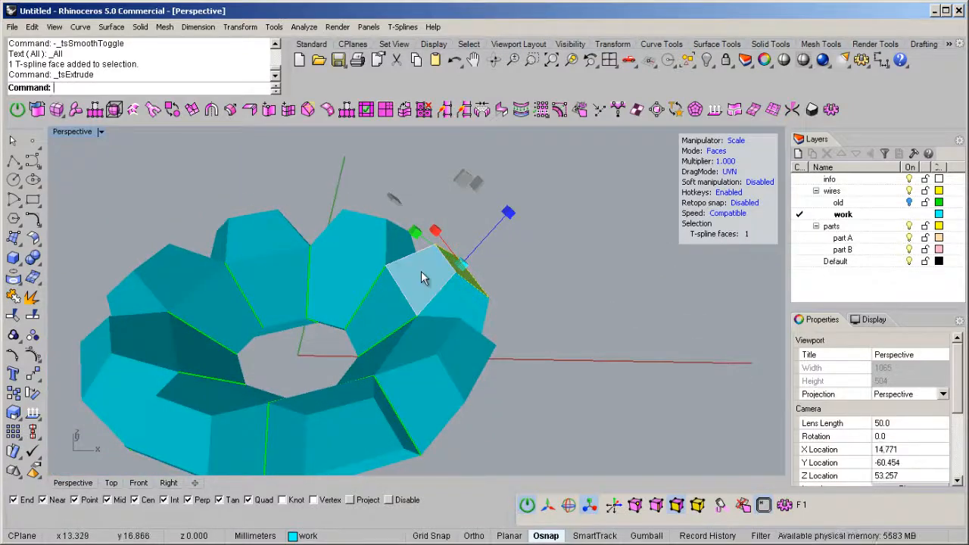
Extrude the face further outward into a long arm with two more extrusions and scale its end down to a narrow tip.
{"action": "key", "text": "w"}
{"action": "left_click_drag", "start_coordinate": [471, 248], "coordinate": [560, 195]}
{"action": "right_click", "coordinate": [491, 238]}
{"action": "key", "text": "r"}
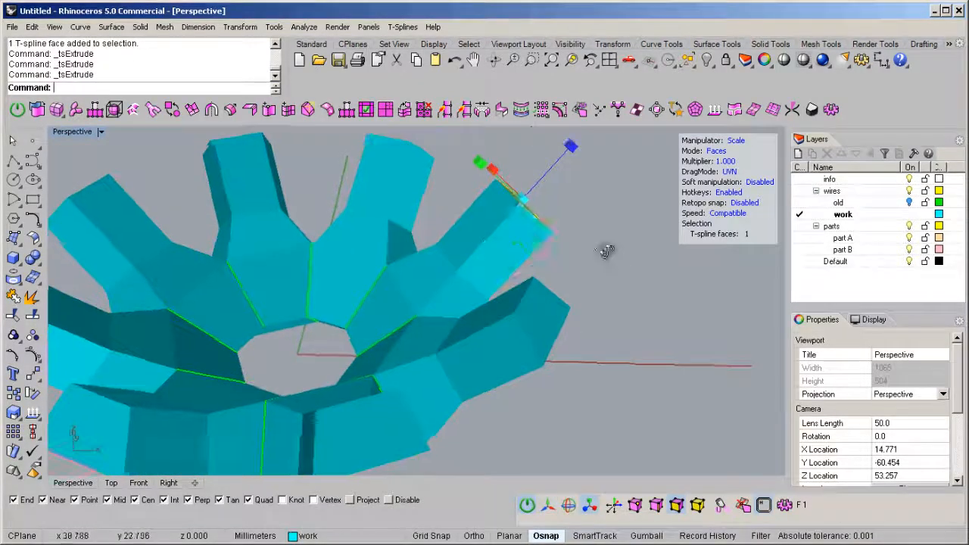
{"action": "right_click_drag", "start_coordinate": [620, 257], "coordinate": [535, 251]}
{"action": "left_click_drag", "start_coordinate": [535, 252], "coordinate": [454, 274]}
{"action": "scroll", "coordinate": [419, 366], "scroll_direction": "down", "scroll_amount": 5}
{"action": "right_click_drag", "start_coordinate": [432, 352], "coordinate": [534, 281]}
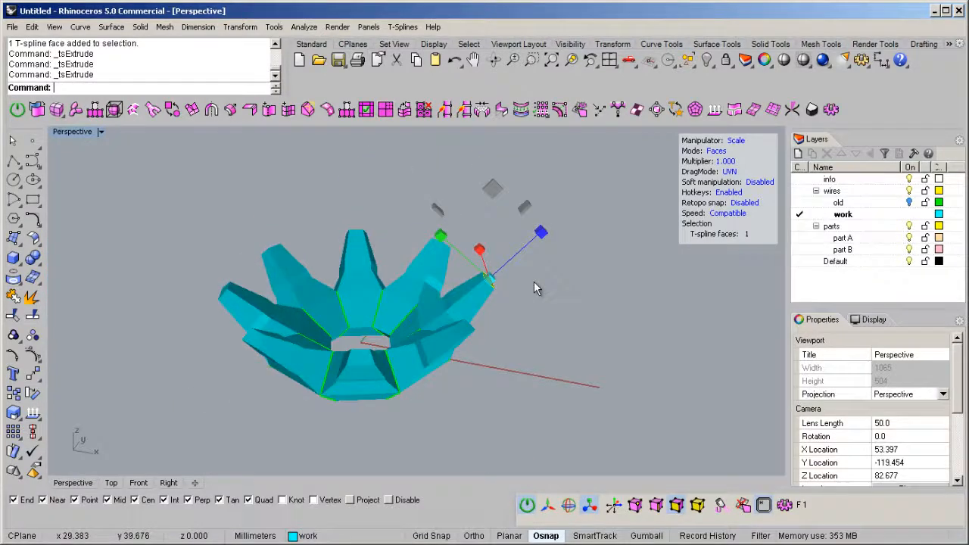
Toggle all T-splines back to smooth display and examine the rounded star shape from several angles.
{"action": "key", "text": "b"}
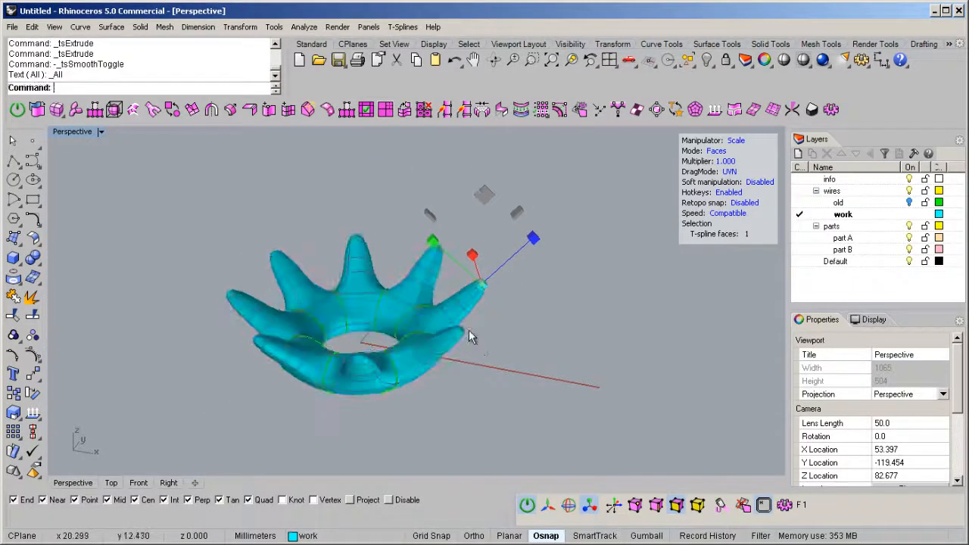
{"action": "scroll", "coordinate": [436, 319], "scroll_direction": "up", "scroll_amount": 6}
{"action": "mouse_move", "coordinate": [436, 319]}
{"action": "right_mouse_down"}
{"action": "mouse_move", "coordinate": [455, 362]}
{"action": "mouse_move", "coordinate": [561, 379]}
{"action": "mouse_move", "coordinate": [361, 175]}
{"action": "mouse_move", "coordinate": [227, 156]}
{"action": "mouse_move", "coordinate": [253, 216]}
{"action": "mouse_move", "coordinate": [407, 329]}
{"action": "mouse_move", "coordinate": [401, 402]}
{"action": "mouse_move", "coordinate": [485, 393]}
{"action": "mouse_move", "coordinate": [449, 244]}
{"action": "mouse_move", "coordinate": [454, 288]}
{"action": "mouse_move", "coordinate": [495, 332]}
{"action": "mouse_move", "coordinate": [608, 297]}
{"action": "mouse_move", "coordinate": [517, 240]}
{"action": "mouse_move", "coordinate": [612, 301]}
{"action": "mouse_move", "coordinate": [558, 286]}
{"action": "mouse_move", "coordinate": [446, 328]}
{"action": "right_mouse_up"}
{"action": "scroll", "coordinate": [614, 292], "scroll_direction": "down", "scroll_amount": 6}
{"action": "right_click_drag", "start_coordinate": [614, 292], "coordinate": [452, 298]}
{"action": "scroll", "coordinate": [553, 305], "scroll_direction": "down", "scroll_amount": 5}
{"action": "scroll", "coordinate": [462, 363], "scroll_direction": "up", "scroll_amount": 6}
{"action": "right_click_drag", "start_coordinate": [452, 297], "coordinate": [392, 286]}
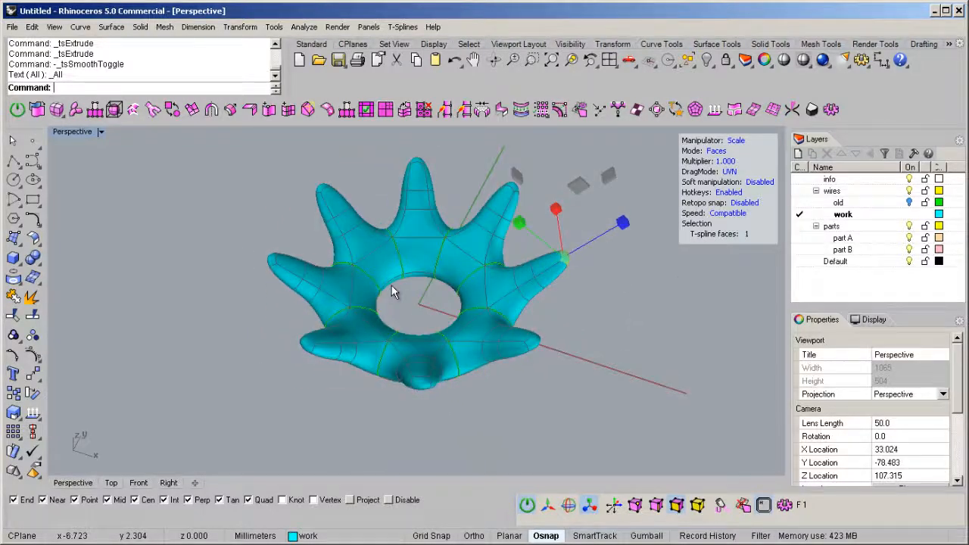
Select the whole star-shaped surface in object mode and set the manipulator's drag mode back to CPlane.
{"action": "left_click", "coordinate": [391, 286]}
{"action": "mouse_move", "coordinate": [443, 303]}
{"action": "right_mouse_down"}
{"action": "mouse_move", "coordinate": [459, 350]}
{"action": "mouse_move", "coordinate": [442, 316]}
{"action": "right_mouse_up"}
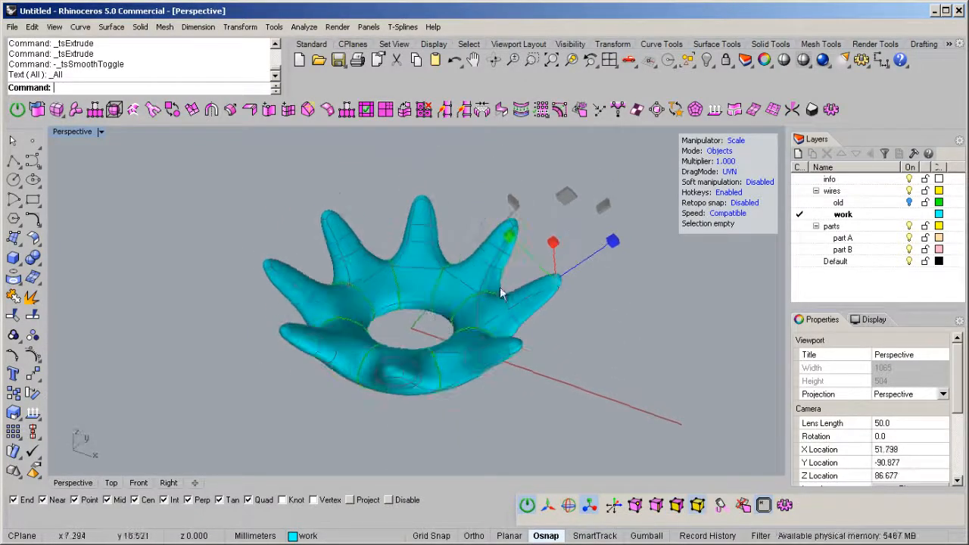
{"action": "left_click", "coordinate": [420, 394]}
{"action": "right_click_drag", "start_coordinate": [421, 395], "coordinate": [560, 292]}
{"action": "right_click_drag", "start_coordinate": [440, 271], "coordinate": [340, 237]}
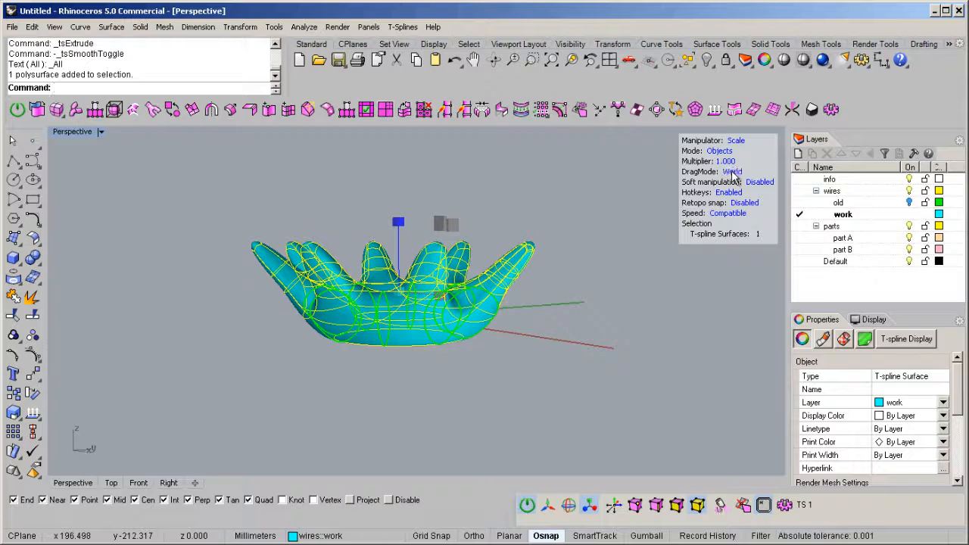
{"action": "right_click_drag", "start_coordinate": [384, 281], "coordinate": [402, 326]}
{"action": "scroll", "coordinate": [419, 329], "scroll_direction": "up", "scroll_amount": 5}
Hide the manipulator and delete the star-shaped T-spline surface.
{"action": "key", "text": "q"}
{"action": "scroll", "coordinate": [397, 229], "scroll_direction": "down", "scroll_amount": 5}
{"action": "right_click_drag", "start_coordinate": [398, 231], "coordinate": [433, 309]}
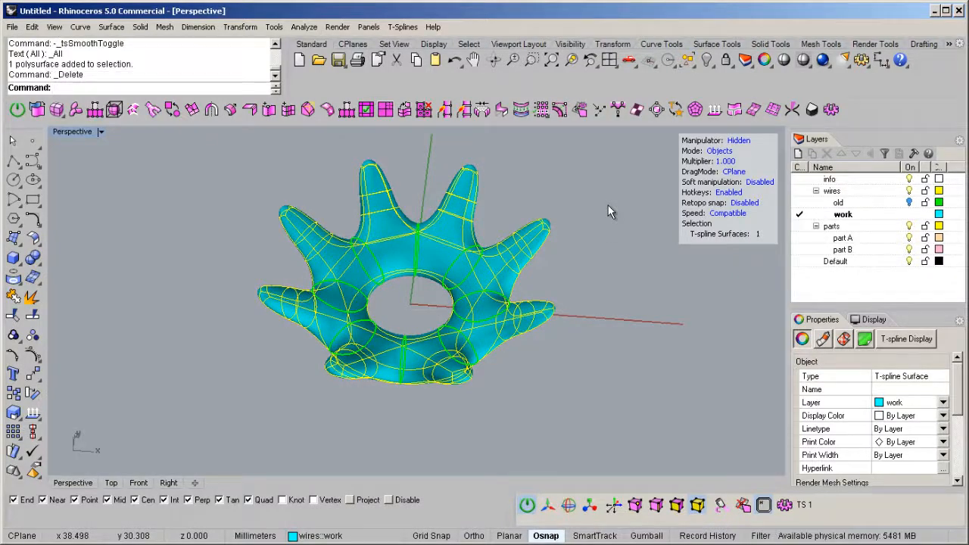
{"action": "key", "text": "Delete"}
{"action": "right_click_drag", "start_coordinate": [453, 275], "coordinate": [406, 298]}
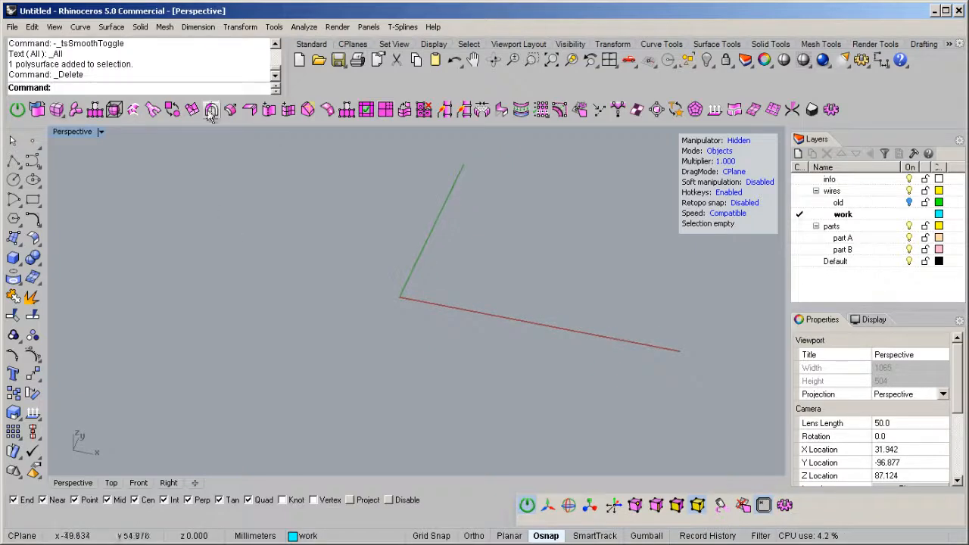
Create a T-spline box of 2×2×2 faces centred on the origin, base about 22 by 48 mm, and toggle it to box display.
{"action": "left_click", "coordinate": [56, 110]}
{"action": "right_click_drag", "start_coordinate": [371, 290], "coordinate": [395, 304]}
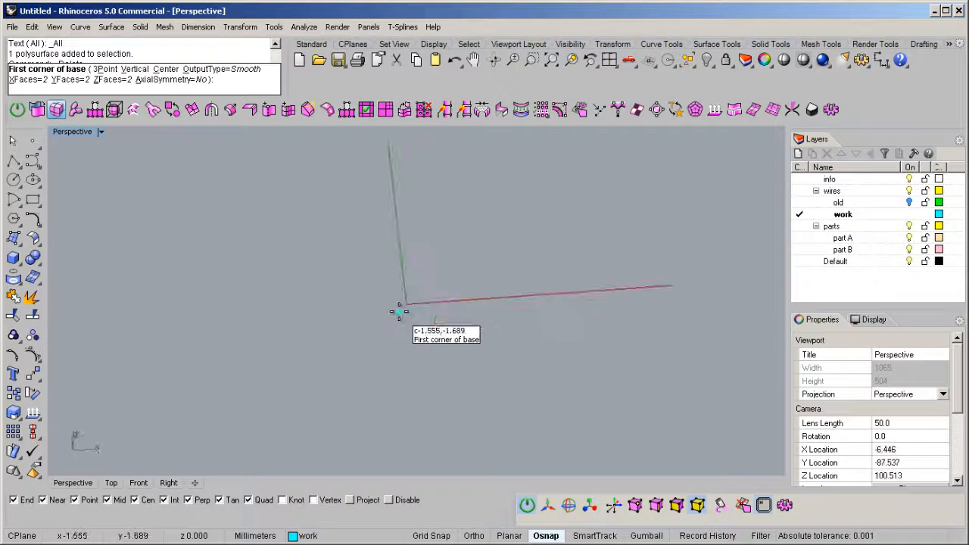
{"action": "left_click", "coordinate": [166, 70]}
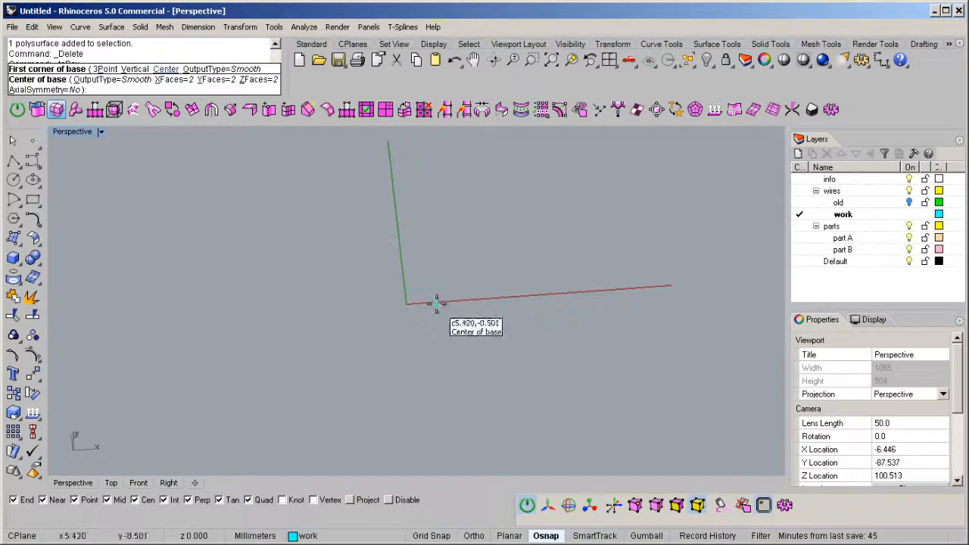
{"action": "left_click", "coordinate": [413, 304]}
{"action": "left_click", "coordinate": [482, 403]}
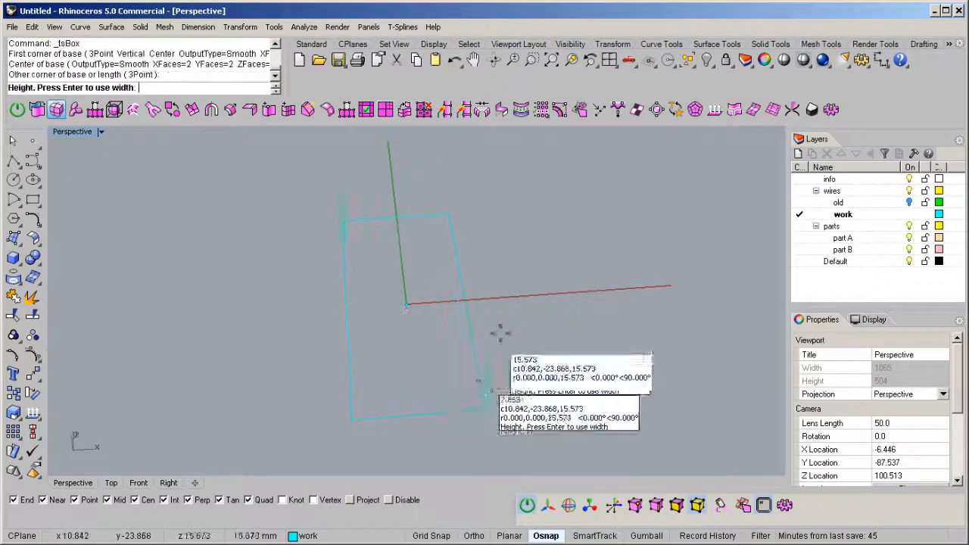
{"action": "left_click", "coordinate": [501, 288]}
{"action": "right_click_drag", "start_coordinate": [498, 317], "coordinate": [439, 337]}
{"action": "key", "text": "Tab"}
Select the 12 faces on the negative-X half of the box and delete them.
{"action": "key", "text": "d"}
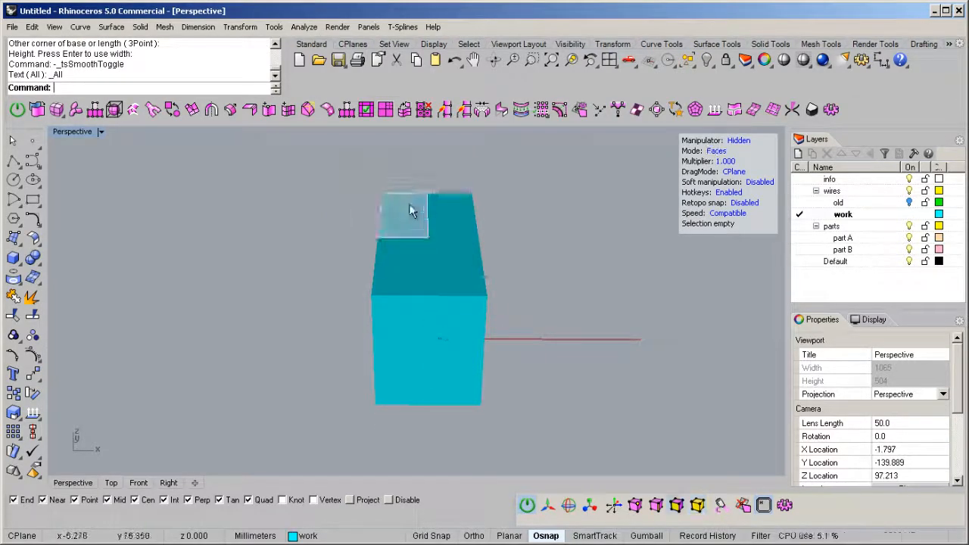
{"action": "key", "text": "Delete"}
{"action": "right_click_drag", "start_coordinate": [437, 225], "coordinate": [443, 308]}
Move two open-edge vertices in negative X and the middle front vertex in positive X to make the edge uneven.
{"action": "key", "text": "a"}
{"action": "left_click", "coordinate": [422, 295]}
{"action": "left_click", "coordinate": [405, 247], "text": "shift"}
{"action": "key", "text": "w"}
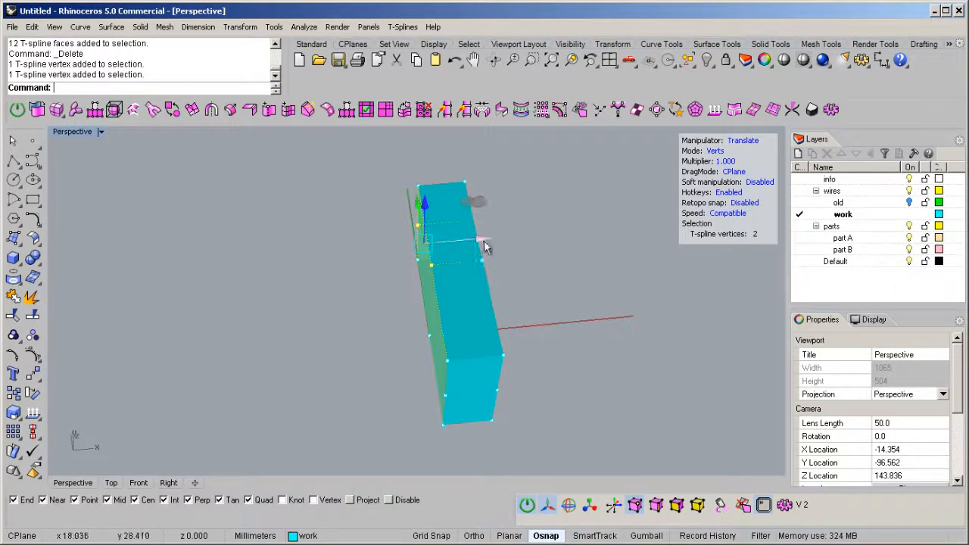
{"action": "right_click_drag", "start_coordinate": [467, 249], "coordinate": [397, 349]}
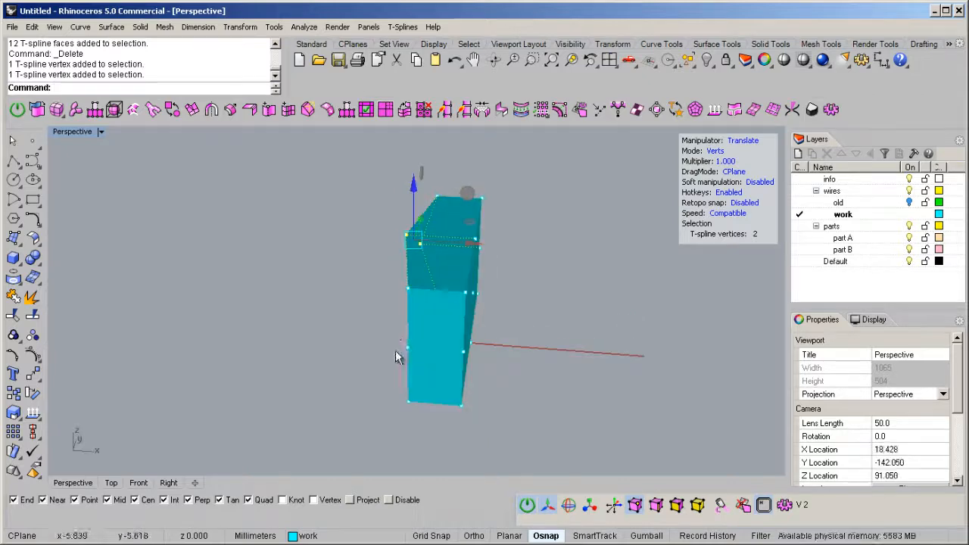
{"action": "left_click", "coordinate": [406, 352]}
{"action": "right_click_drag", "start_coordinate": [458, 356], "coordinate": [470, 311]}
Try to straighten the eight open-edge vertices in the Front view by scaling them flat in X and moving them toward the vertical axis.
{"action": "double_click", "coordinate": [70, 131]}
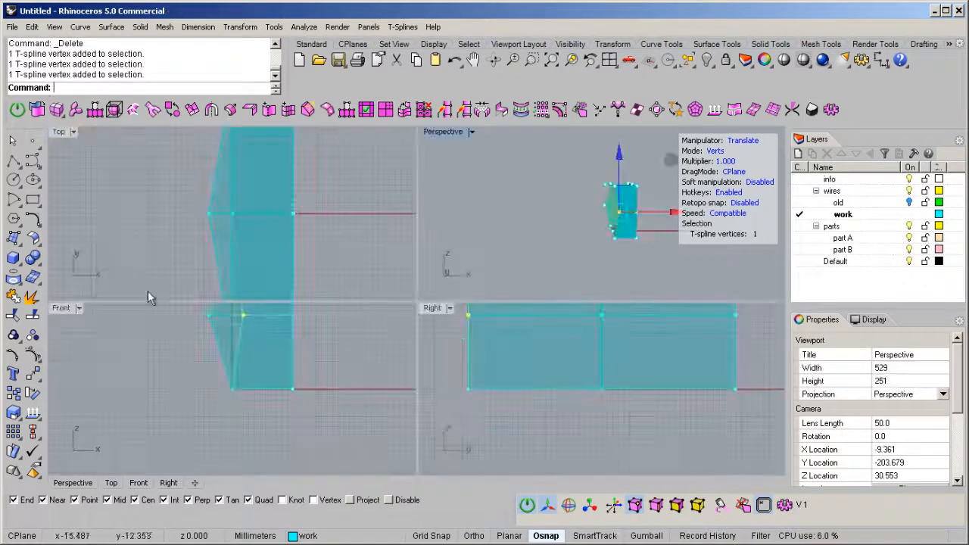
{"action": "double_click", "coordinate": [60, 310]}
{"action": "scroll", "coordinate": [335, 318], "scroll_direction": "down", "scroll_amount": 3}
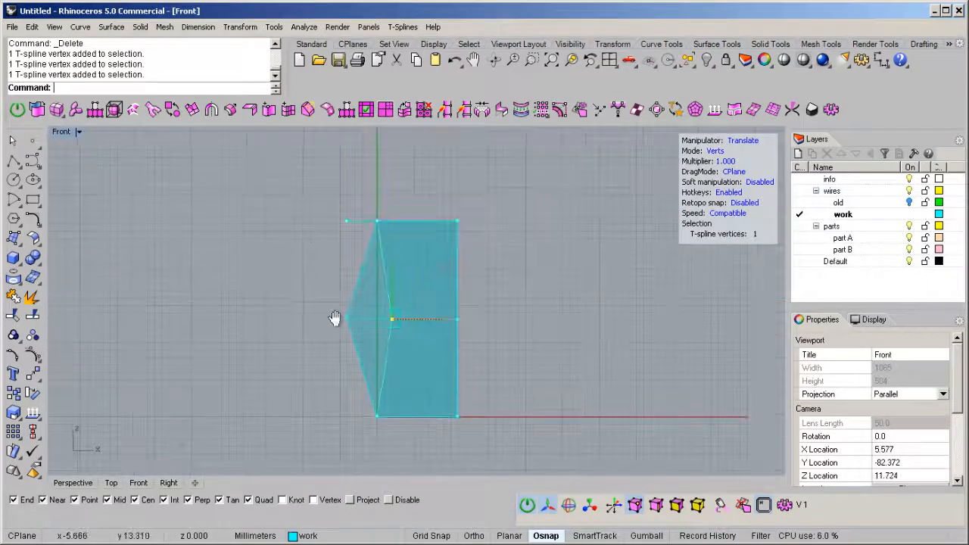
{"action": "left_click_drag", "start_coordinate": [277, 169], "coordinate": [407, 472]}
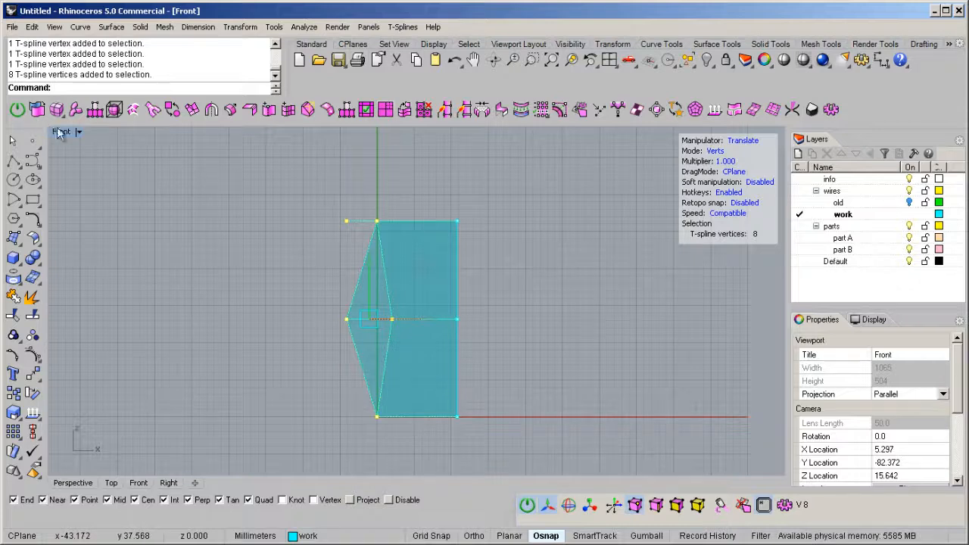
{"action": "right_click_drag", "start_coordinate": [416, 316], "coordinate": [433, 312]}
{"action": "key", "text": "r"}
{"action": "left_click_drag", "start_coordinate": [456, 314], "coordinate": [402, 318]}
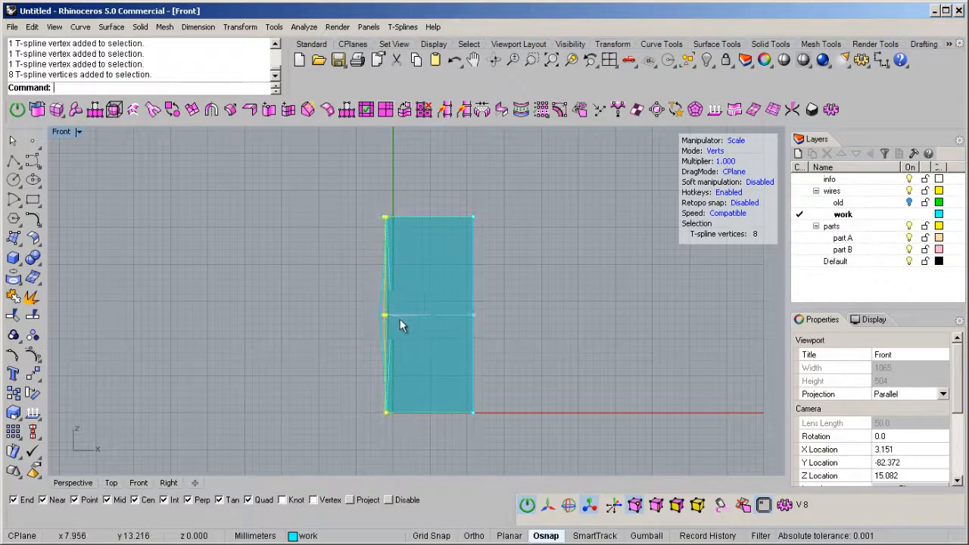
{"action": "scroll", "coordinate": [384, 235], "scroll_direction": "up", "scroll_amount": 8}
{"action": "scroll", "coordinate": [405, 331], "scroll_direction": "down", "scroll_amount": 4}
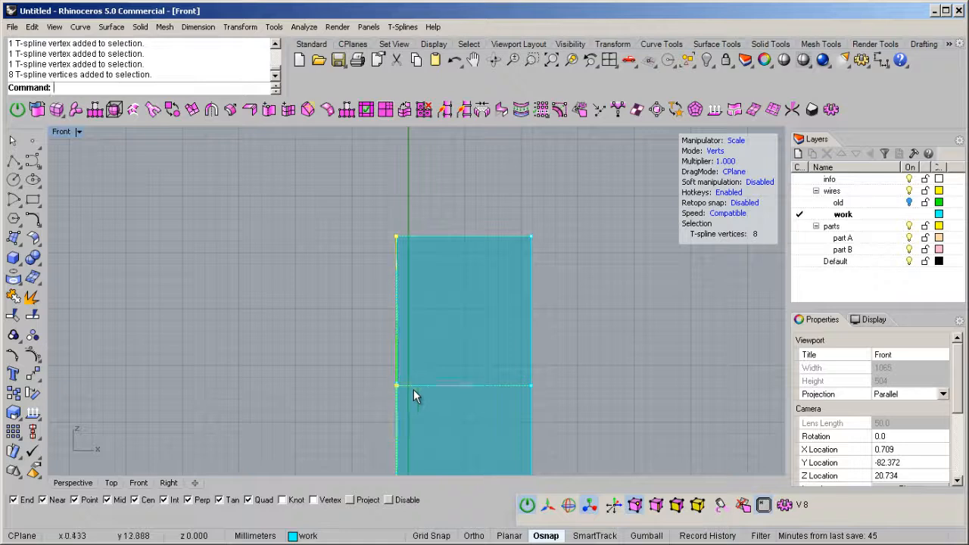
{"action": "key", "text": "w"}
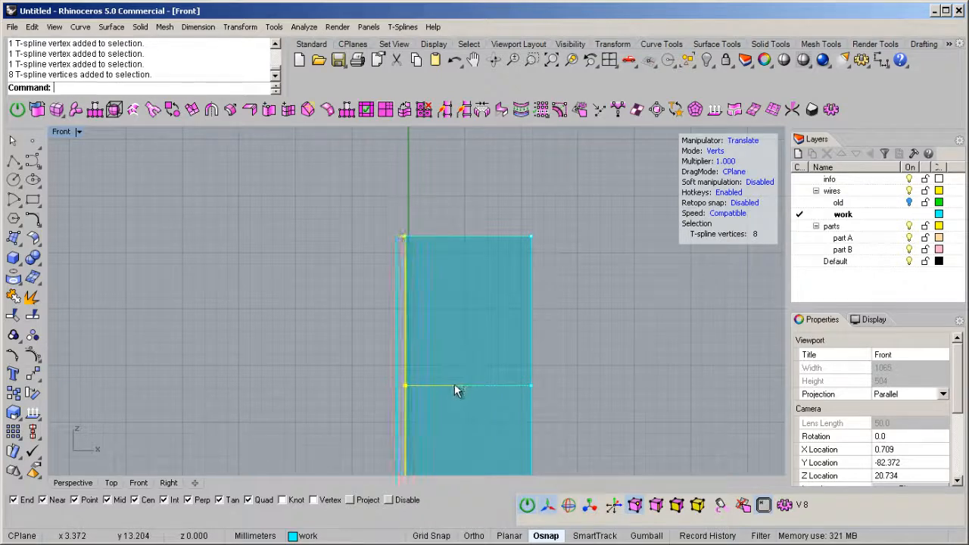
Undo the moving and scaling of the open-edge vertices.
{"action": "key", "text": "ctrl+z"}
{"action": "key", "text": "ctrl+z"}
{"action": "key", "text": "ctrl+z"}
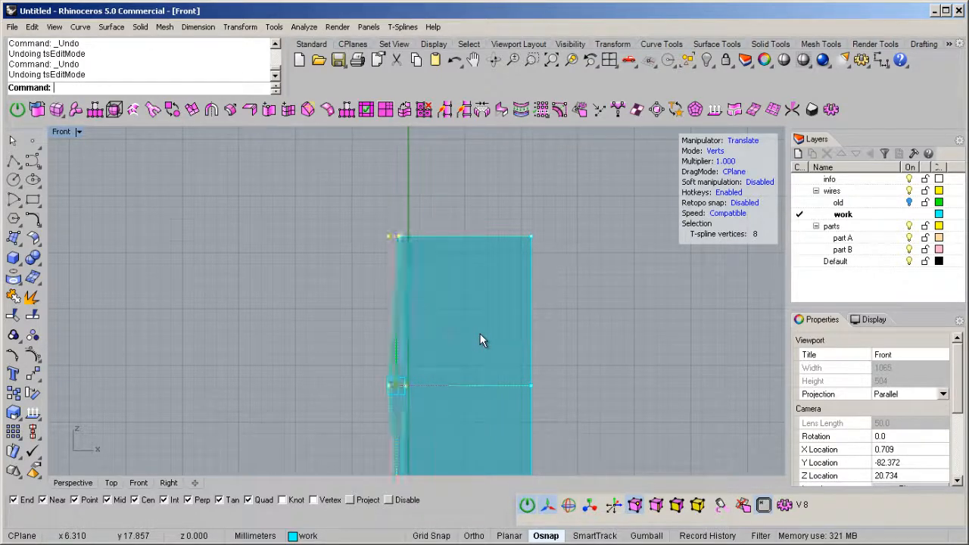
{"action": "key", "text": "ctrl+z"}
{"action": "scroll", "coordinate": [478, 336], "scroll_direction": "down", "scroll_amount": 2}
{"action": "right_click_drag", "start_coordinate": [476, 341], "coordinate": [456, 277]}
Return to the Perspective view, select the eight vertices along the open edge, and turn off T-splines edit mode.
{"action": "double_click", "coordinate": [62, 132]}
{"action": "double_click", "coordinate": [447, 130]}
{"action": "mouse_move", "coordinate": [496, 336]}
{"action": "right_mouse_down"}
{"action": "mouse_move", "coordinate": [479, 353]}
{"action": "mouse_move", "coordinate": [491, 329]}
{"action": "right_mouse_up"}
{"action": "right_click_drag", "start_coordinate": [588, 316], "coordinate": [485, 294]}
{"action": "left_click_drag", "start_coordinate": [361, 176], "coordinate": [454, 446]}
{"action": "right_click_drag", "start_coordinate": [454, 446], "coordinate": [429, 415]}
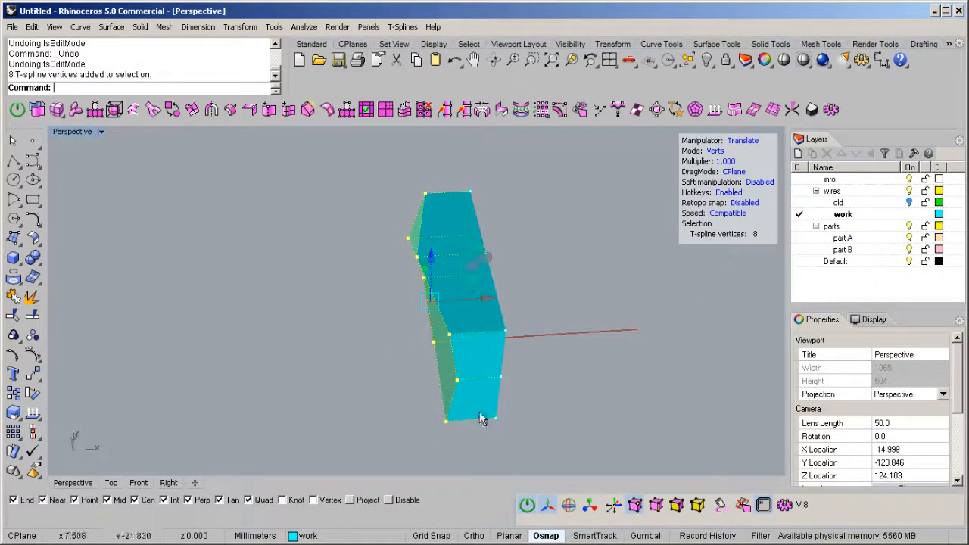
{"action": "left_click", "coordinate": [528, 506]}
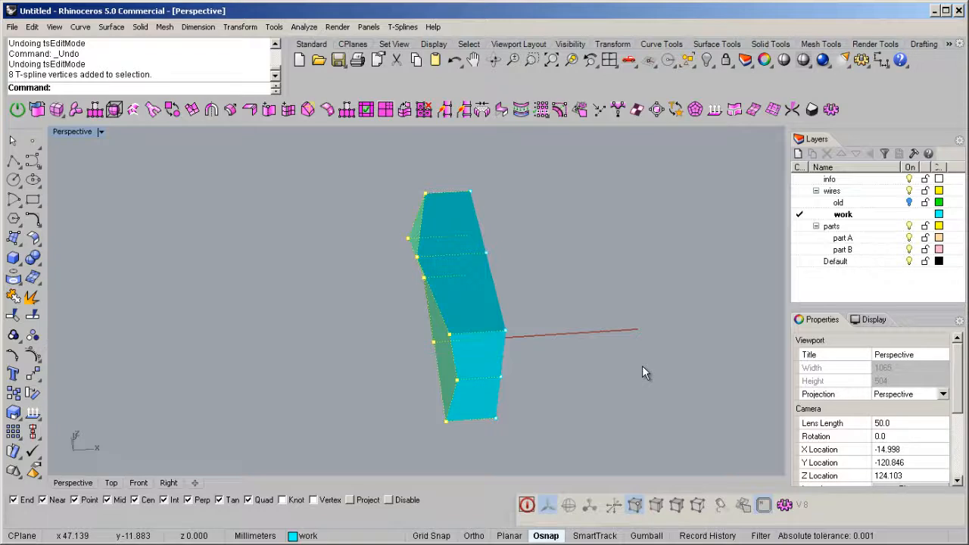
Align the selected vertices with SetPt, setting only X aligned to World, at location 0,0,0.
{"action": "right_click_drag", "start_coordinate": [324, 199], "coordinate": [388, 295]}
{"action": "type", "text": "tPt"}
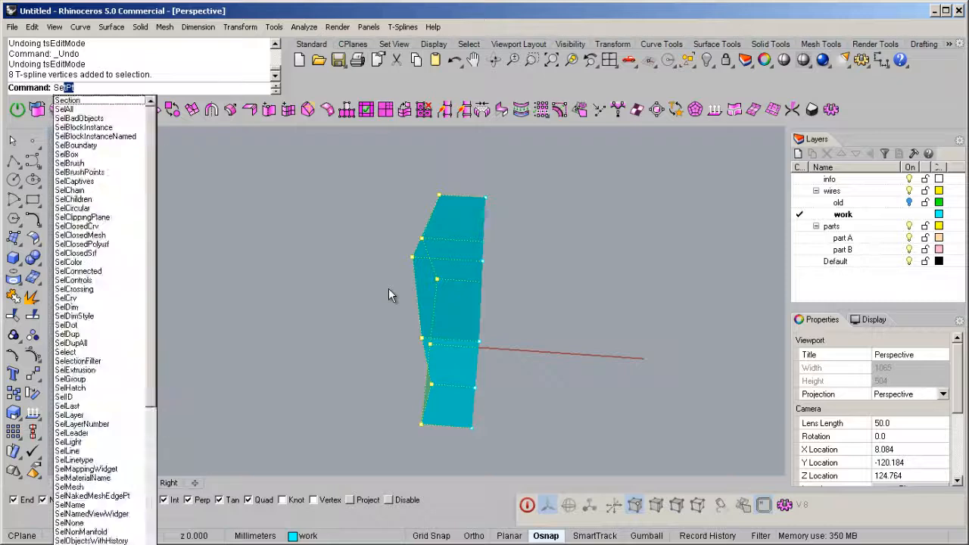
{"action": "key", "text": "Return"}
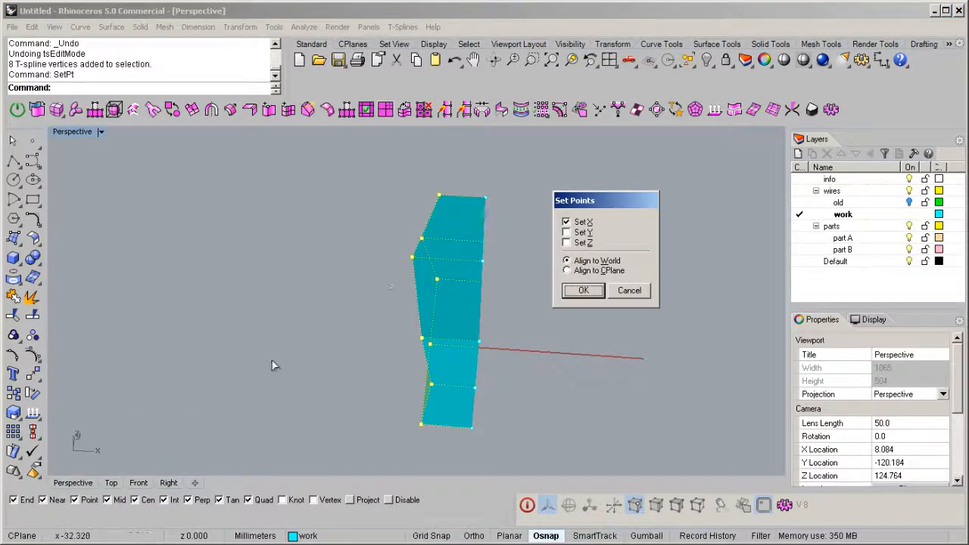
{"action": "right_click_drag", "start_coordinate": [357, 318], "coordinate": [404, 318]}
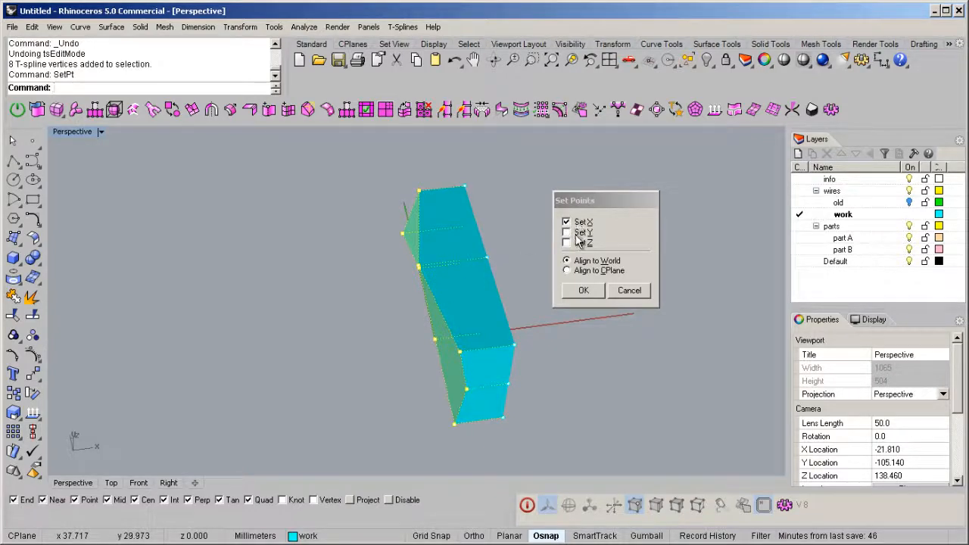
{"action": "left_click", "coordinate": [582, 292]}
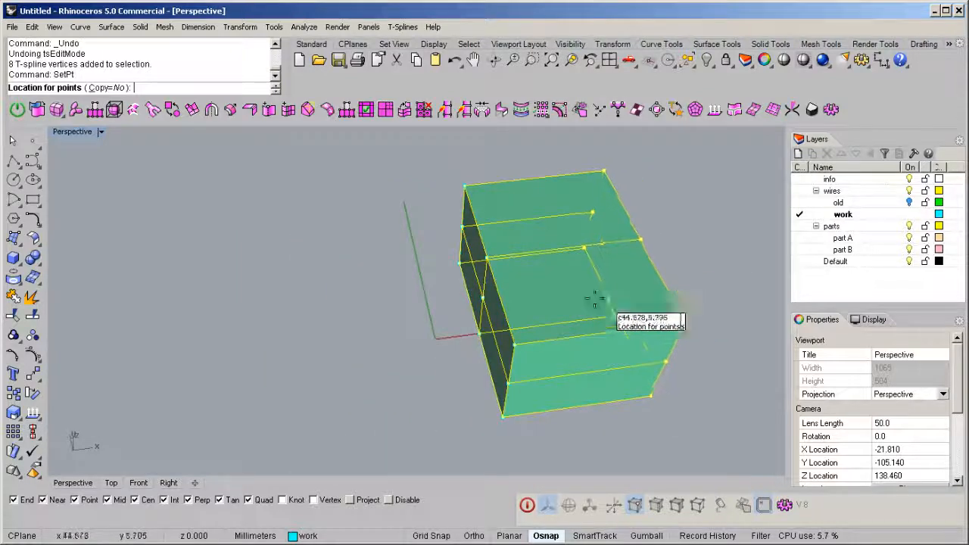
{"action": "right_click_drag", "start_coordinate": [381, 322], "coordinate": [362, 339]}
{"action": "left_click", "coordinate": [362, 339]}
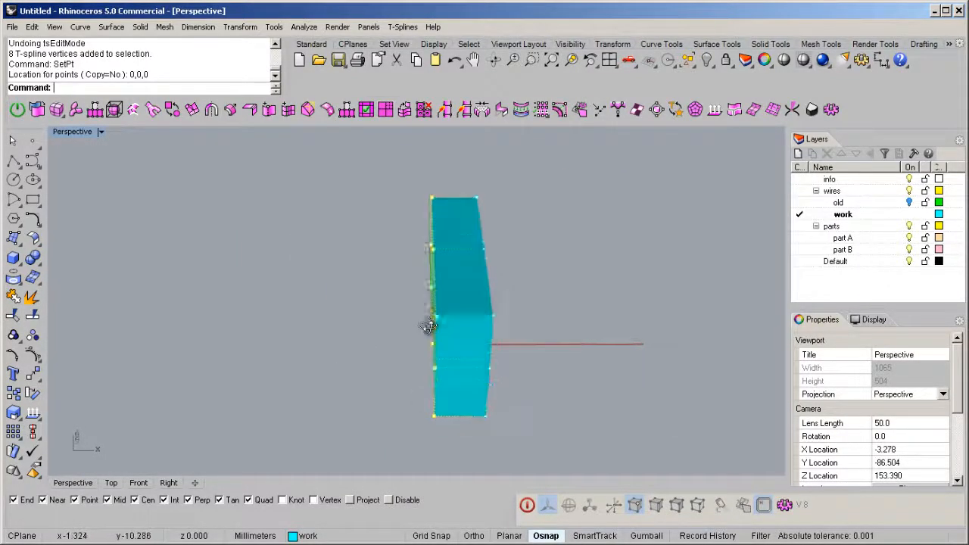
Clear the vertex selection, turn T-splines edit mode back on, and select the whole half-box mesh in the four-view layout.
{"action": "double_click", "coordinate": [79, 132]}
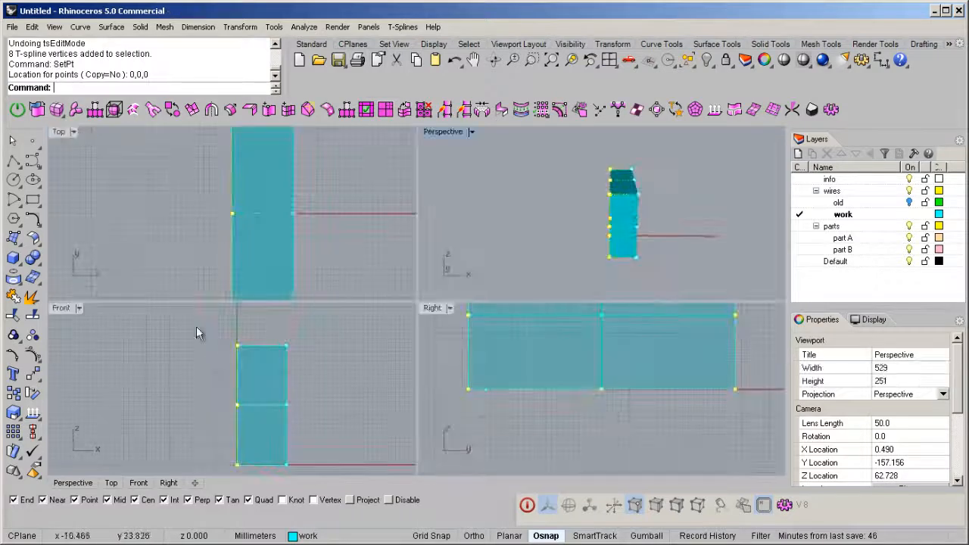
{"action": "left_click", "coordinate": [61, 308]}
{"action": "double_click", "coordinate": [62, 309]}
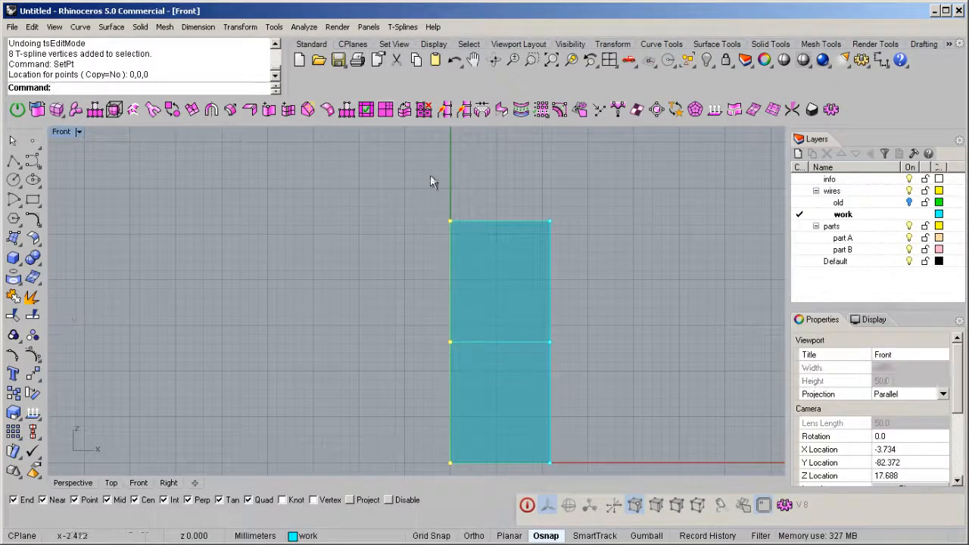
{"action": "scroll", "coordinate": [398, 297], "scroll_direction": "down", "scroll_amount": 2}
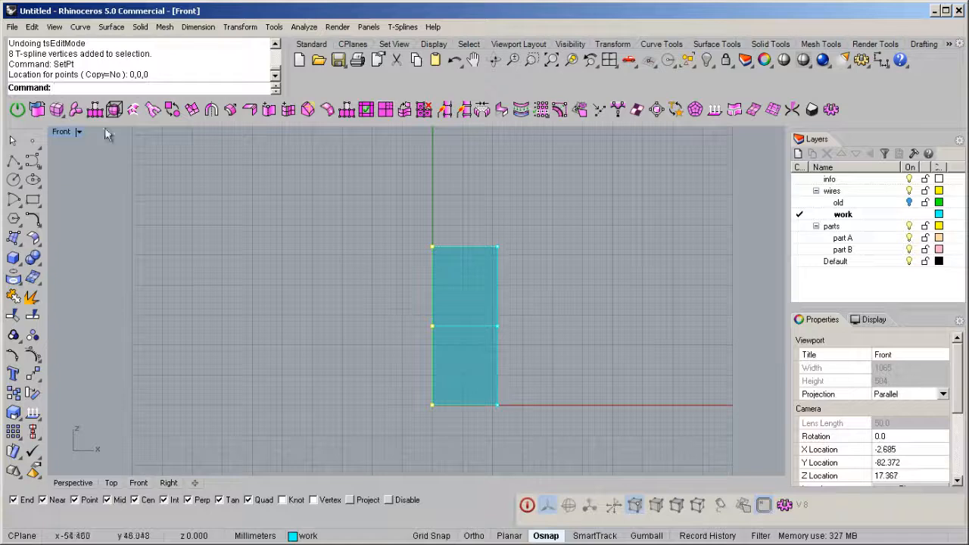
{"action": "double_click", "coordinate": [60, 131]}
{"action": "mouse_move", "coordinate": [625, 227]}
{"action": "right_mouse_down"}
{"action": "mouse_move", "coordinate": [640, 219]}
{"action": "mouse_move", "coordinate": [625, 242]}
{"action": "mouse_move", "coordinate": [621, 228]}
{"action": "right_mouse_up"}
{"action": "key", "text": "Escape"}
{"action": "type", "text": "f"}
{"action": "key", "text": "Escape"}
{"action": "left_click", "coordinate": [615, 211]}
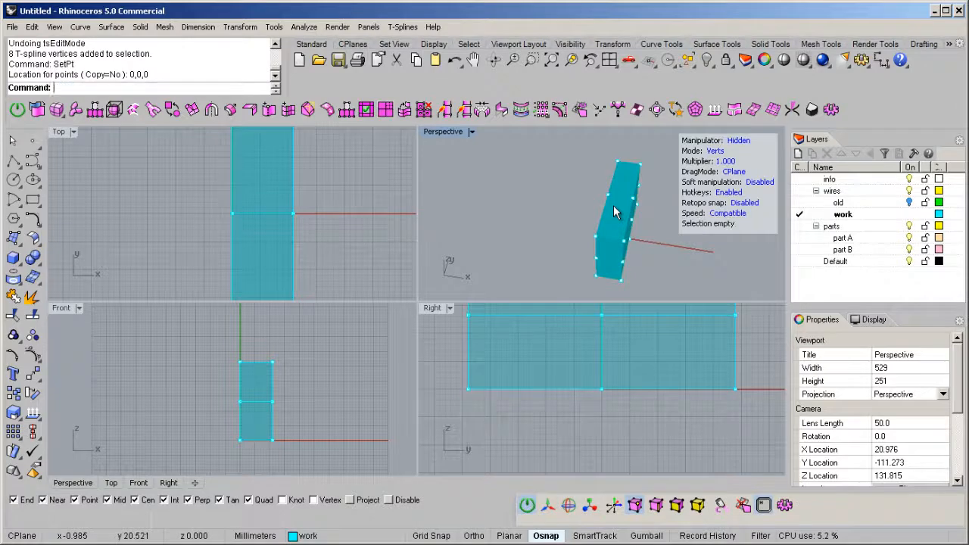
{"action": "right_click_drag", "start_coordinate": [615, 211], "coordinate": [572, 205]}
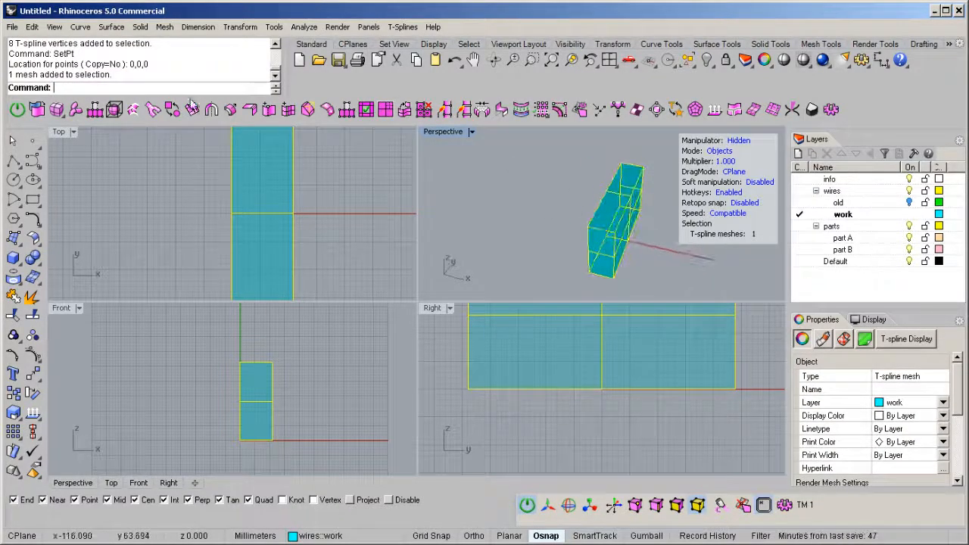
Add axial T-splines symmetry to the half box, with the symmetry plane starting at 0,0,0 and running along the Y axis.
{"action": "left_click", "coordinate": [211, 111]}
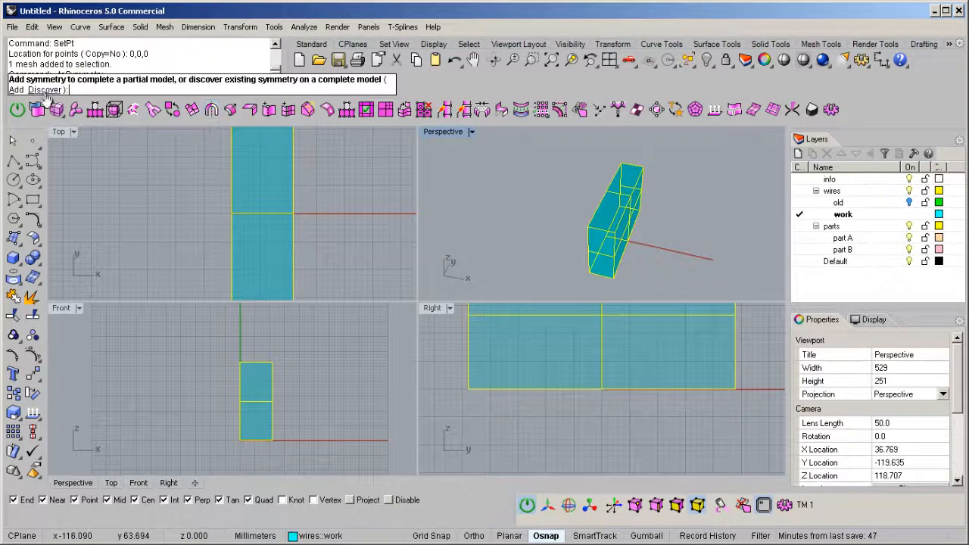
{"action": "left_click", "coordinate": [16, 90]}
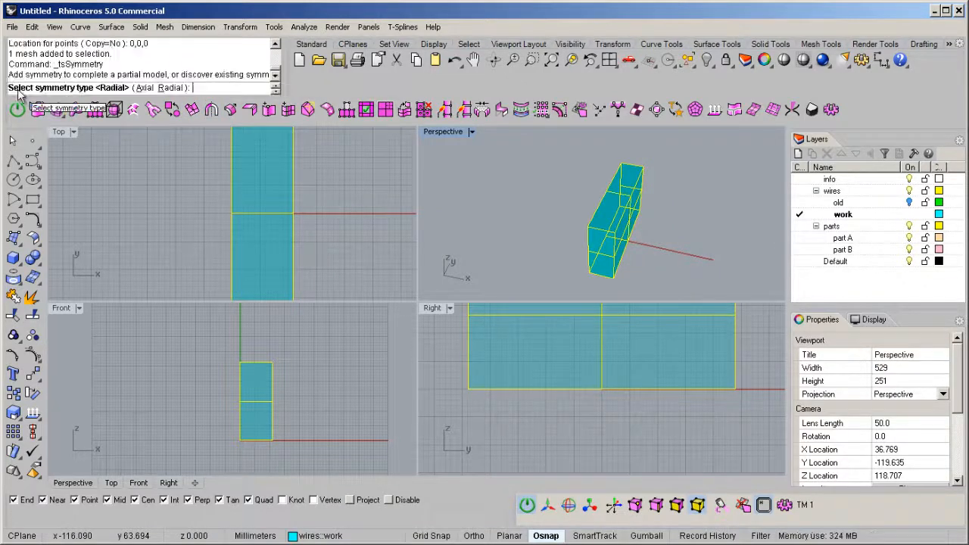
{"action": "left_click", "coordinate": [144, 87]}
{"action": "right_click_drag", "start_coordinate": [623, 210], "coordinate": [642, 205]}
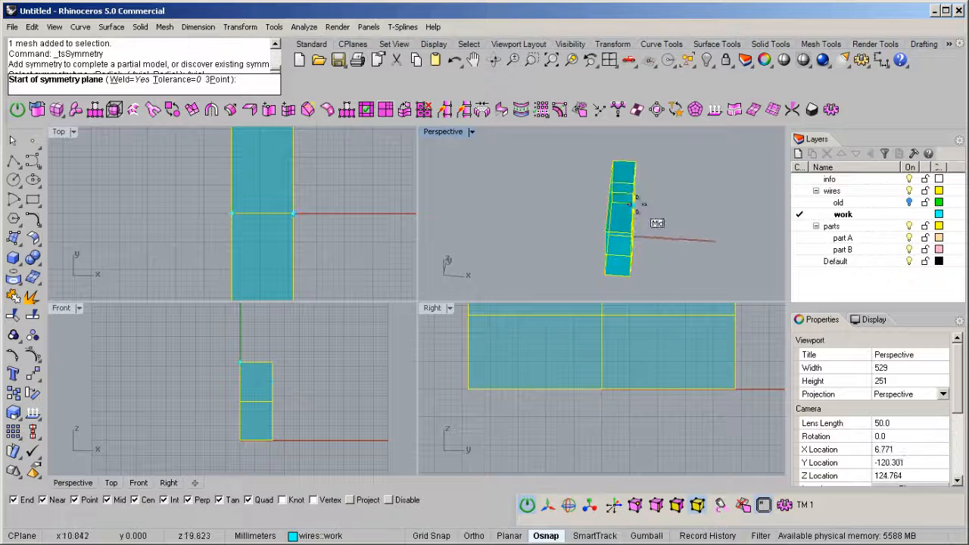
{"action": "left_click", "coordinate": [633, 210]}
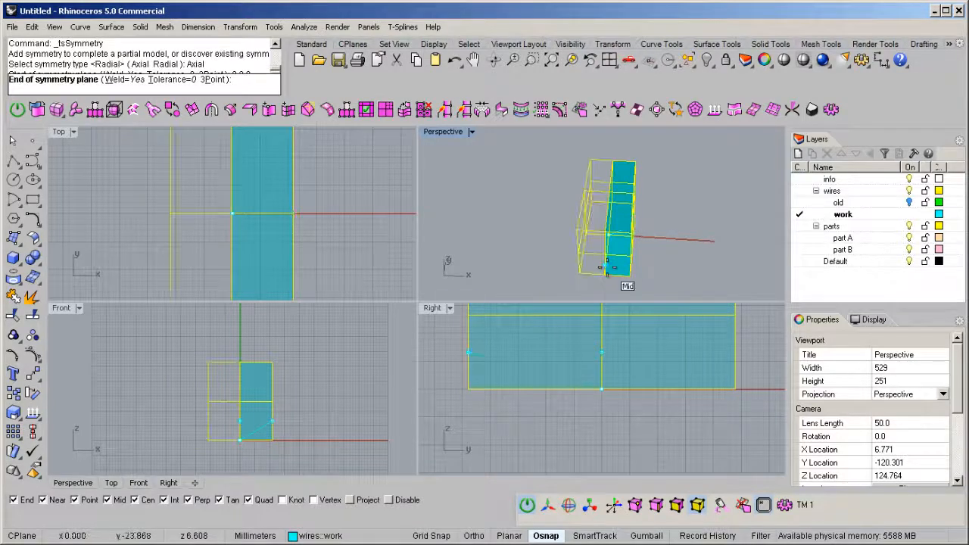
{"action": "left_click", "coordinate": [608, 295]}
Deselect the box, maximize the Perspective view, and examine the mirrored halves and the green symmetry line from several angles.
{"action": "right_click_drag", "start_coordinate": [677, 268], "coordinate": [631, 245]}
{"action": "scroll", "coordinate": [623, 223], "scroll_direction": "up", "scroll_amount": 4}
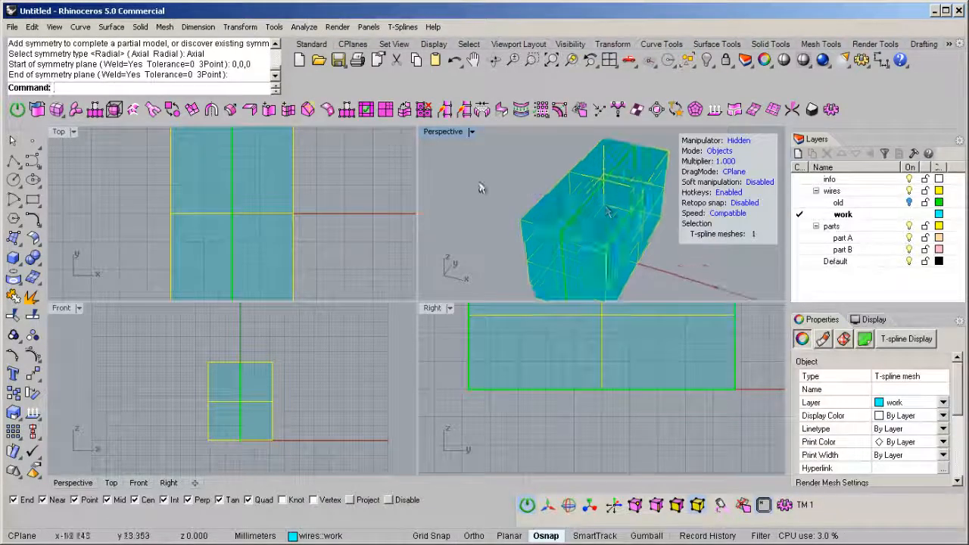
{"action": "left_click", "coordinate": [535, 188]}
{"action": "double_click", "coordinate": [426, 135]}
{"action": "right_click_drag", "start_coordinate": [400, 219], "coordinate": [443, 219]}
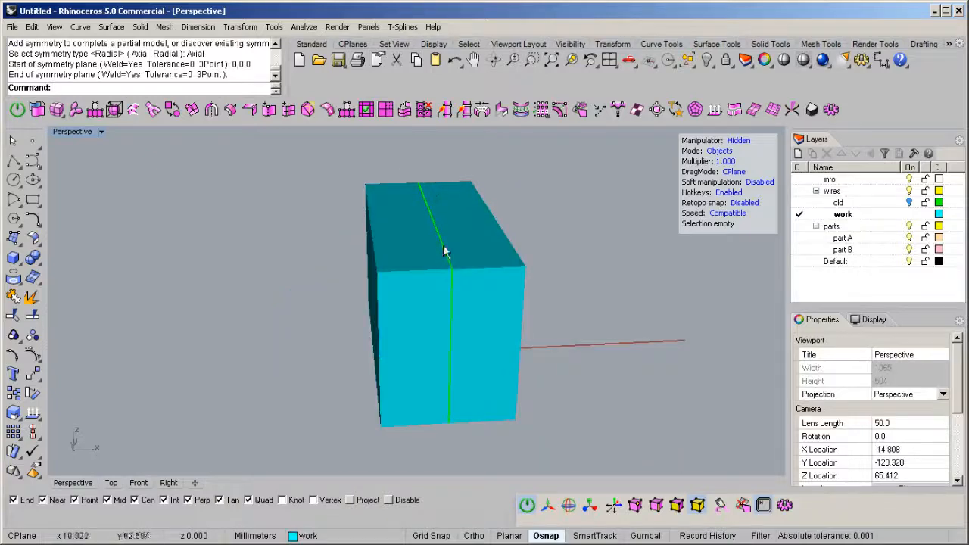
{"action": "right_click_drag", "start_coordinate": [433, 408], "coordinate": [428, 304]}
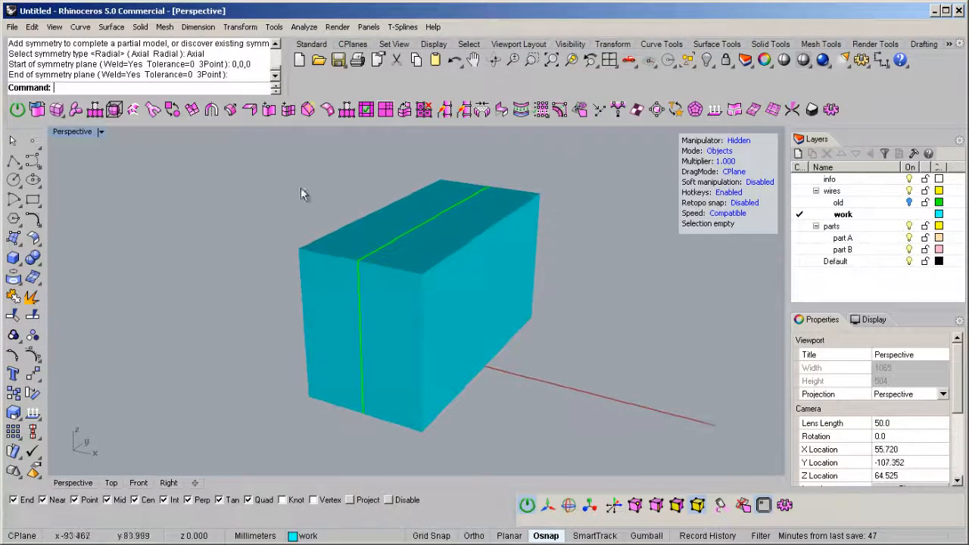
{"action": "right_click_drag", "start_coordinate": [305, 188], "coordinate": [367, 223]}
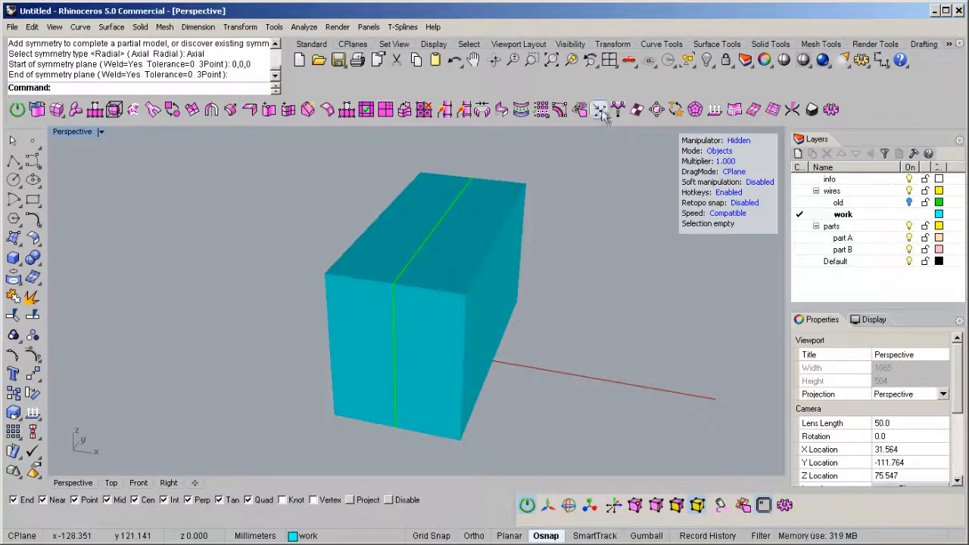
{"action": "right_click_drag", "start_coordinate": [348, 277], "coordinate": [472, 300]}
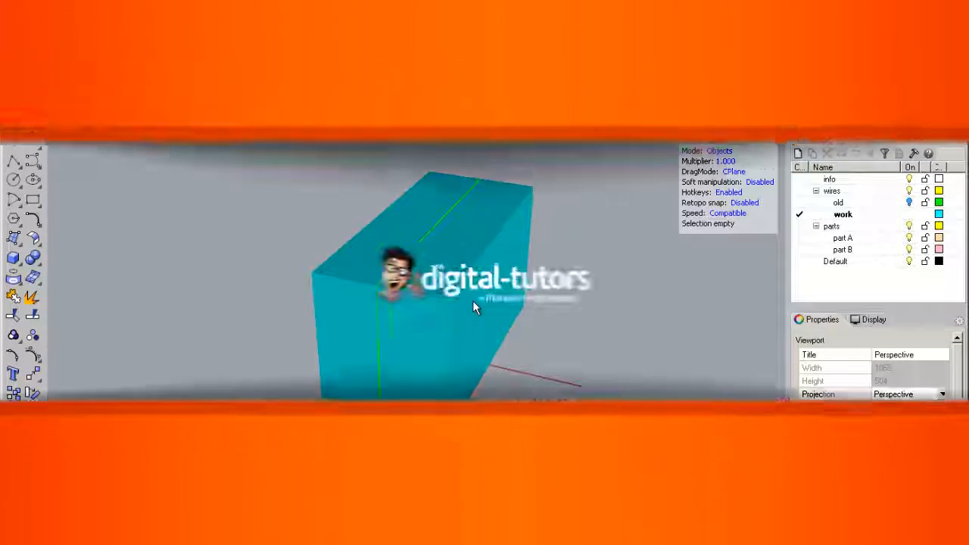